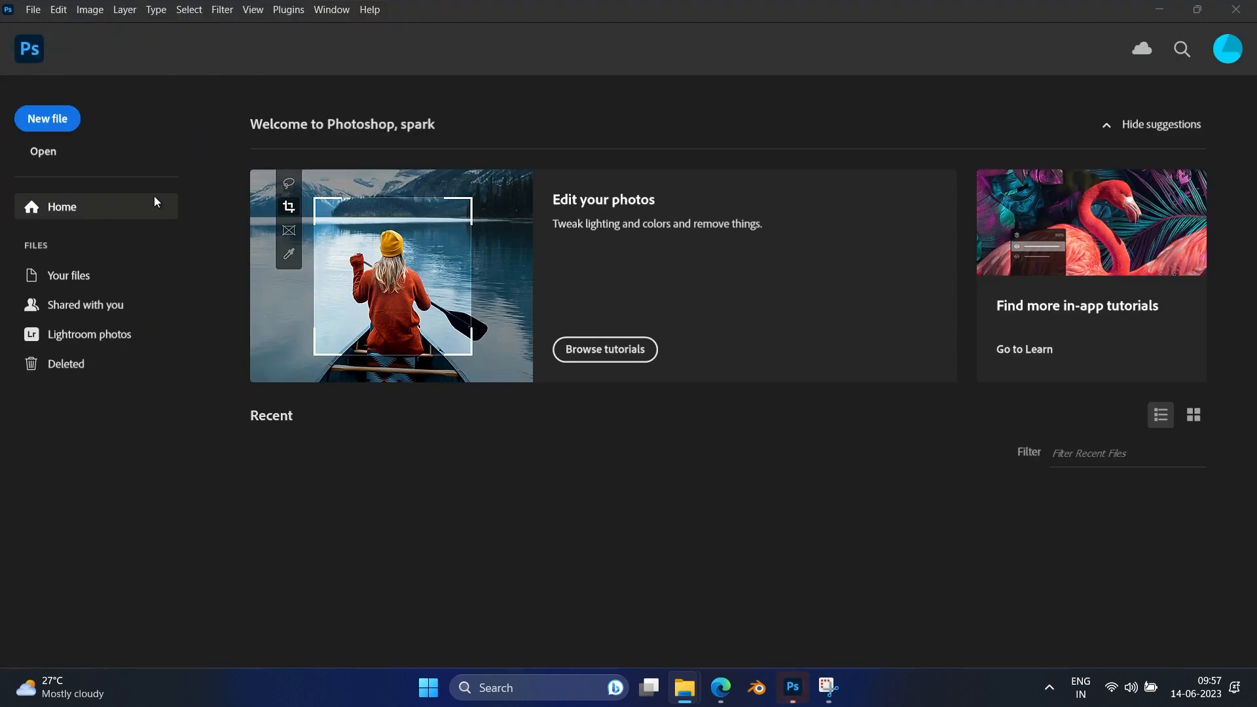
- Create a new document 2000 px wide and 2000 px high at 300 pixels/centimeter with a white background
left_click(41, 123)
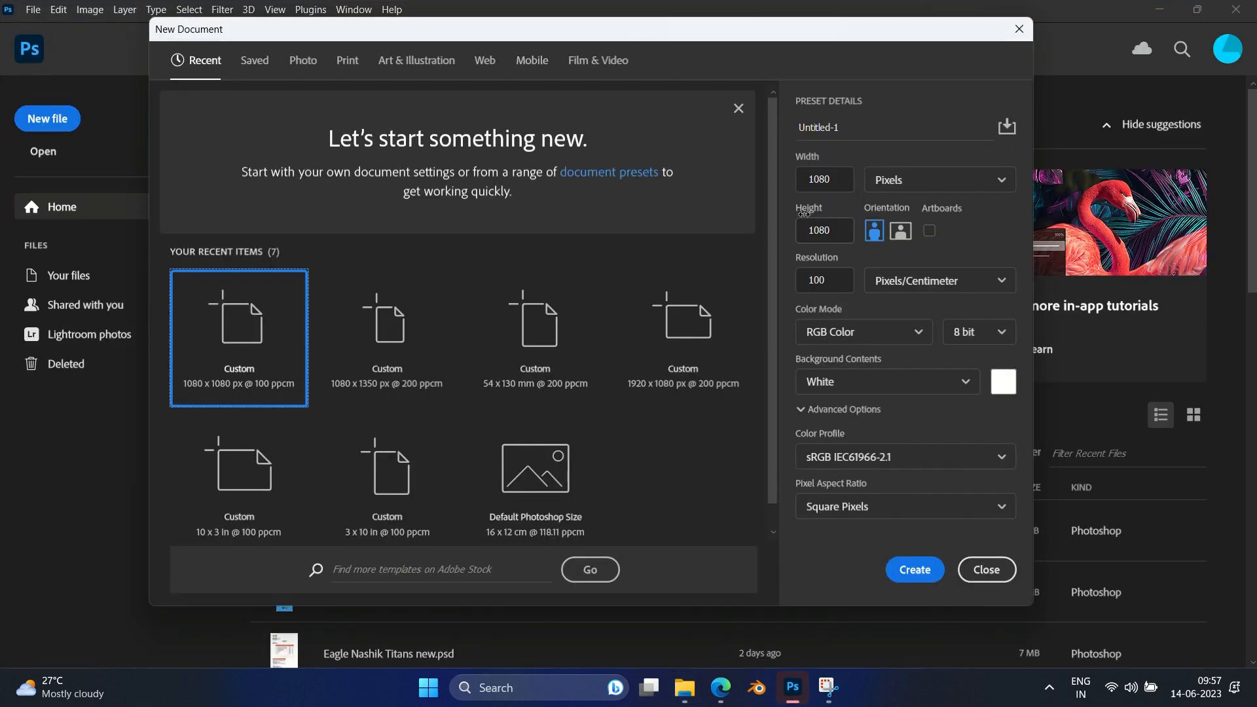
left_click(820, 180)
type("2")
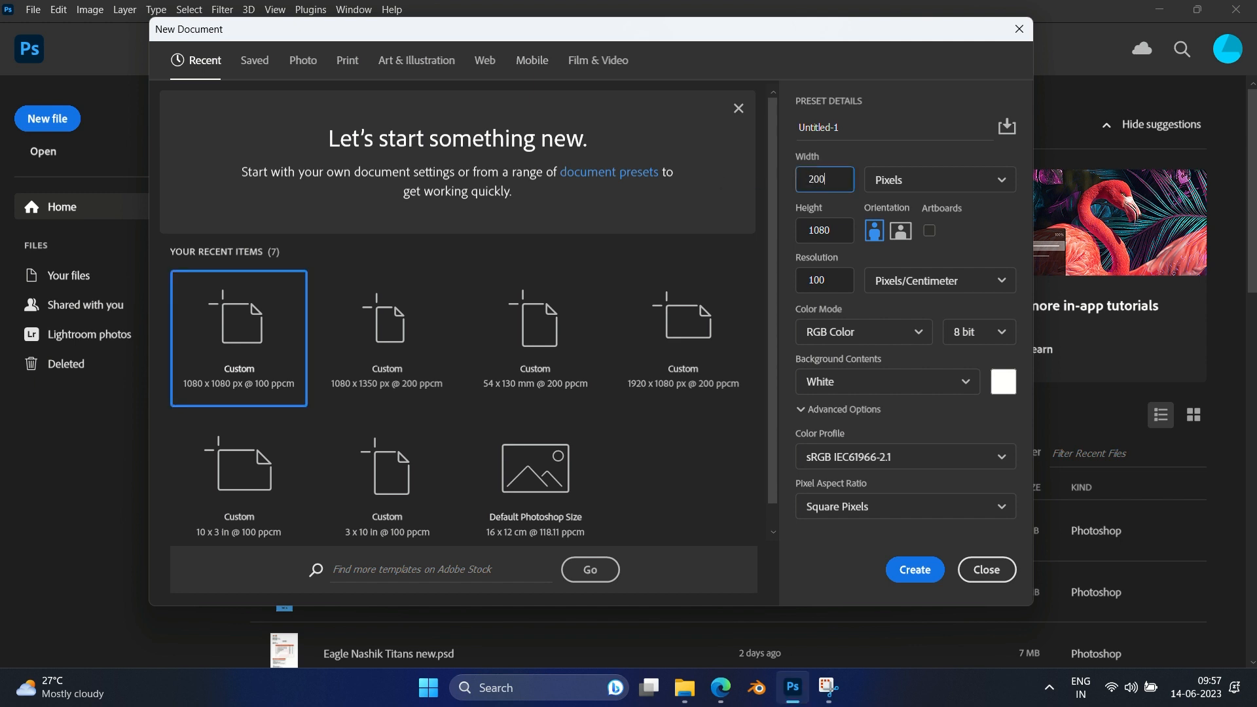
type("000")
key("Tab")
type("2")
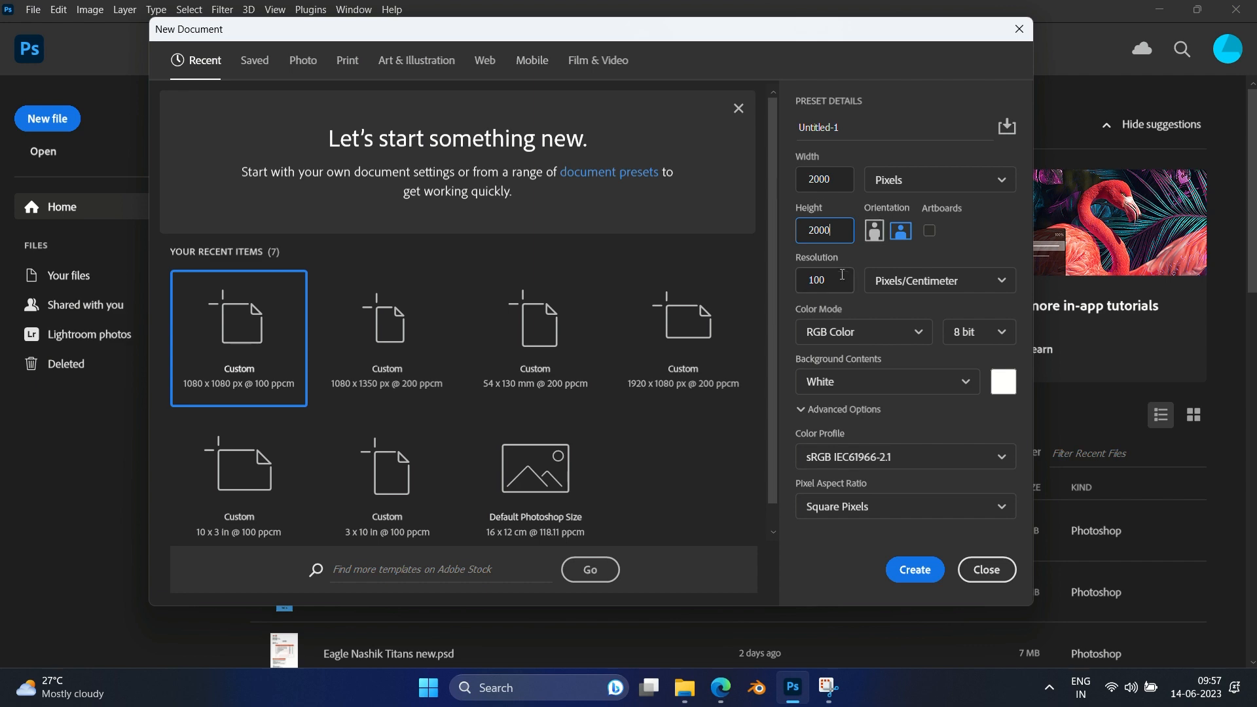
key("Tab")
type("30")
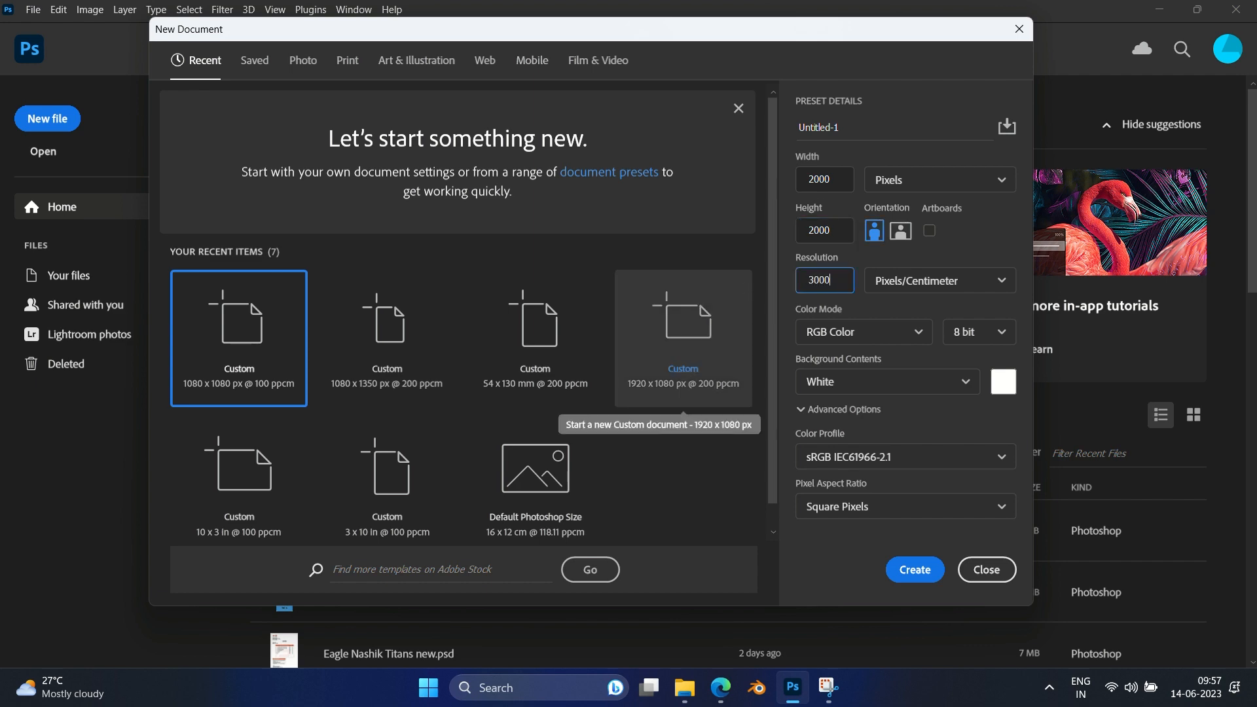
left_click(924, 575)
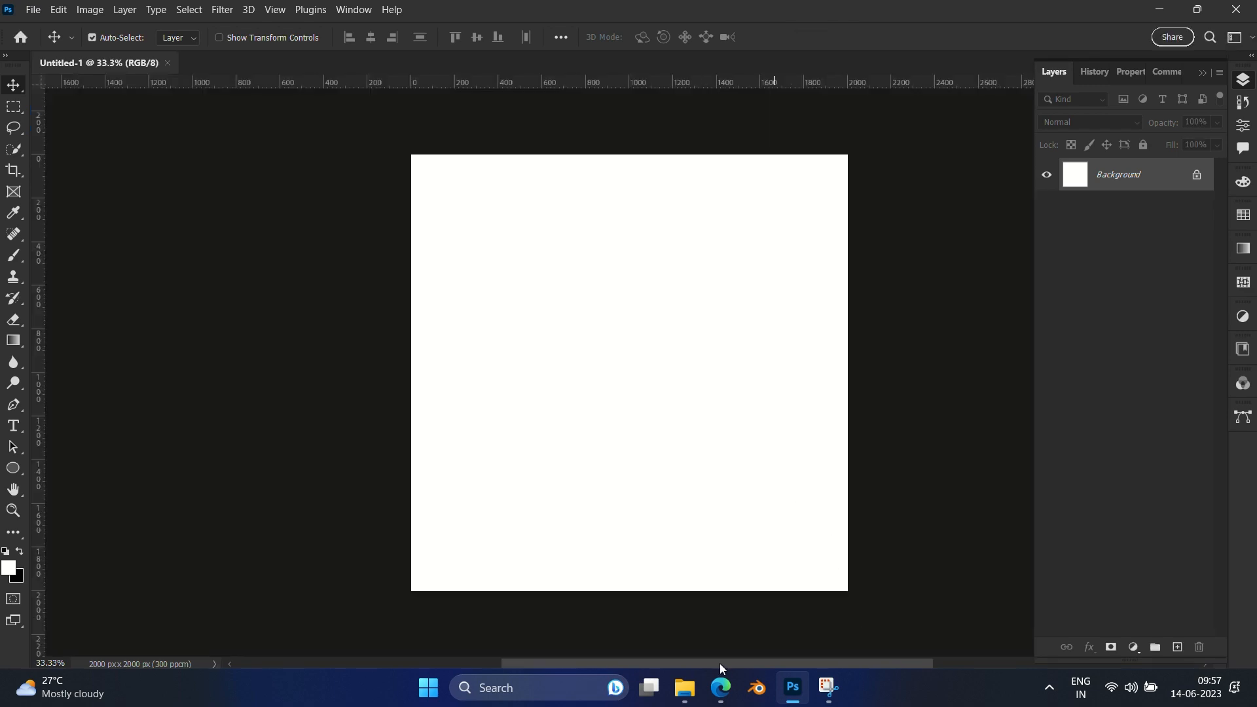
- Place the studio portrait of the man with the guitar from the Downloads folder into the document
mouse_move(684, 688)
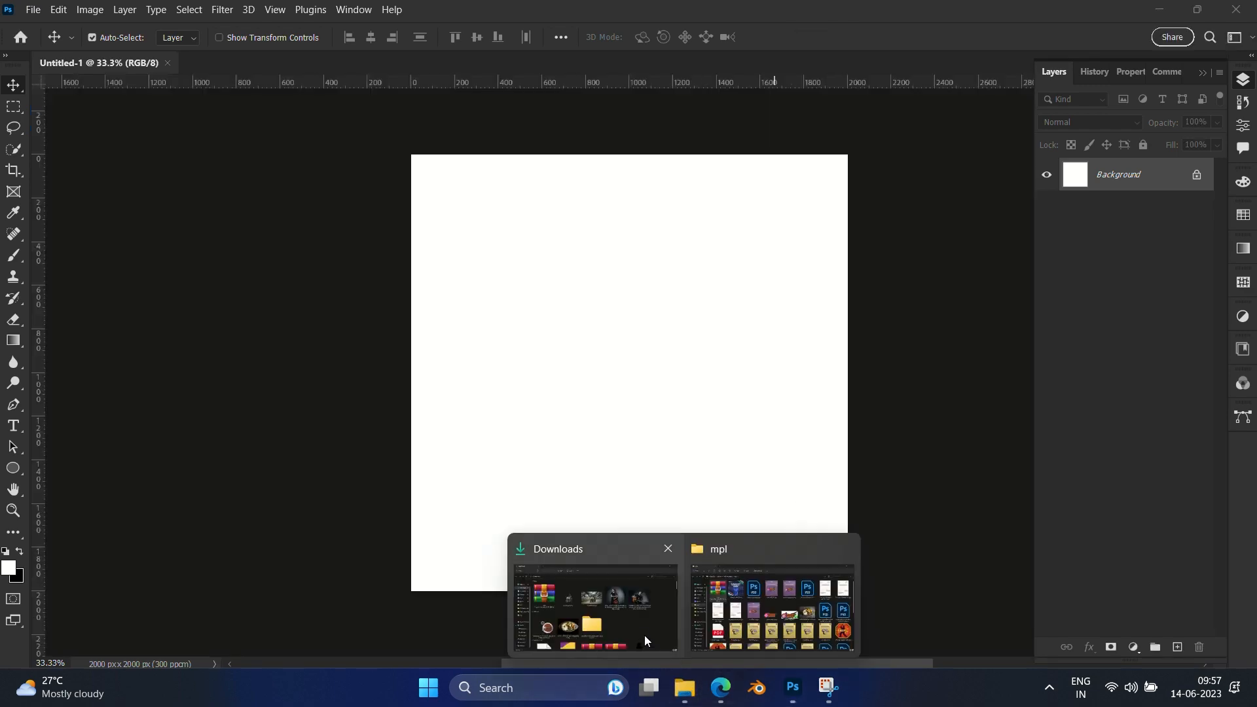
left_click(644, 635)
left_click(753, 258)
left_click_drag(753, 258, 646, 486)
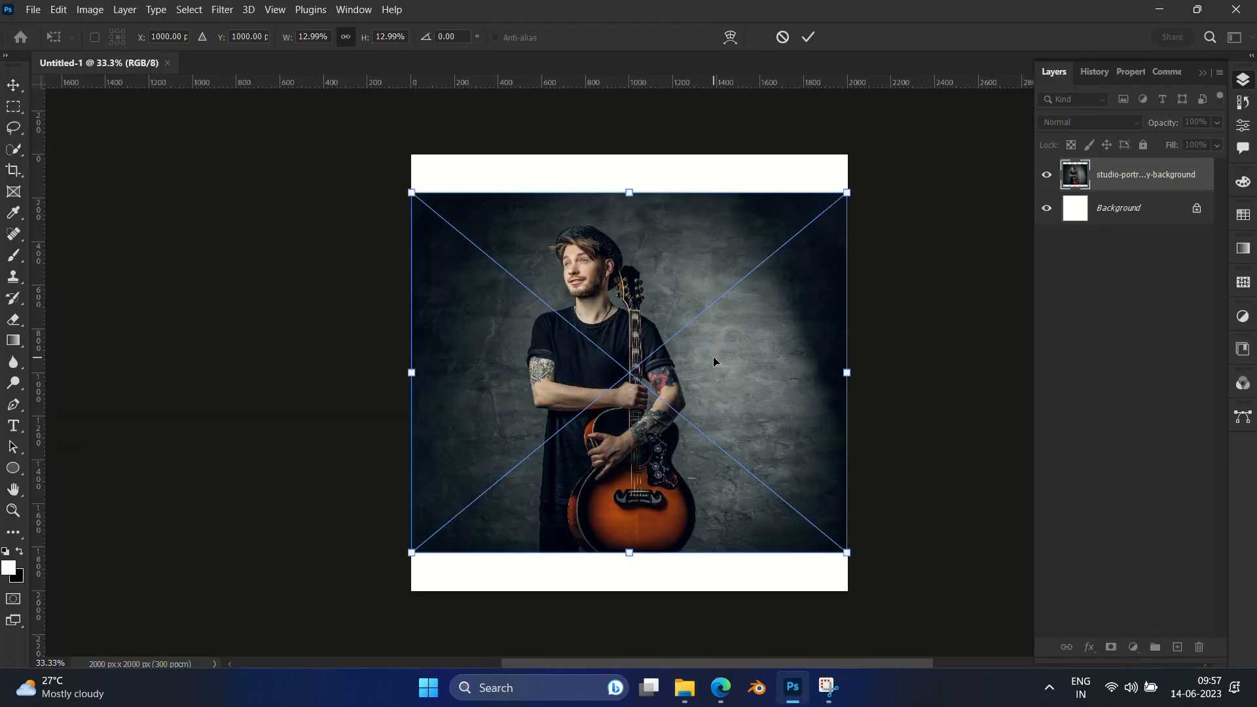
- Scale the placed portrait proportionally to about 15.75% so it covers the full canvas height, centred on the canvas
left_click_drag(629, 194, 629, 155)
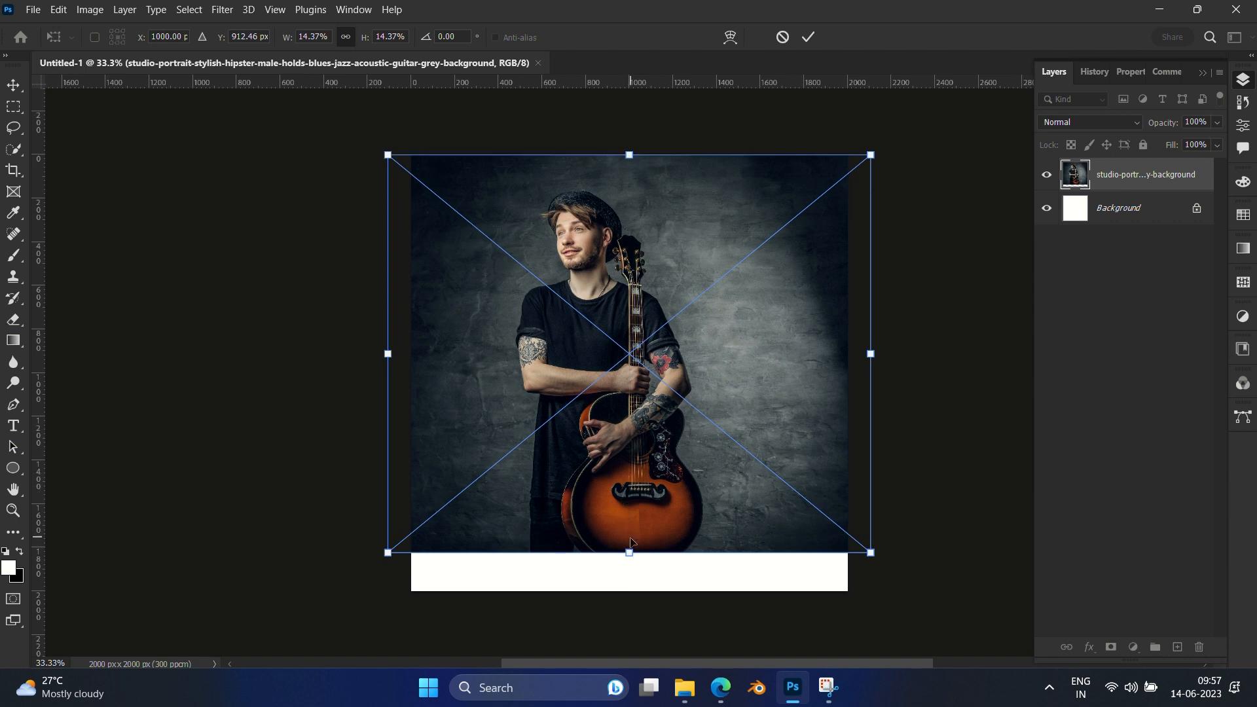
left_click_drag(629, 553, 629, 590)
mouse_move(718, 509)
left_mouse_down()
mouse_move(704, 511)
mouse_move(720, 509)
left_mouse_up()
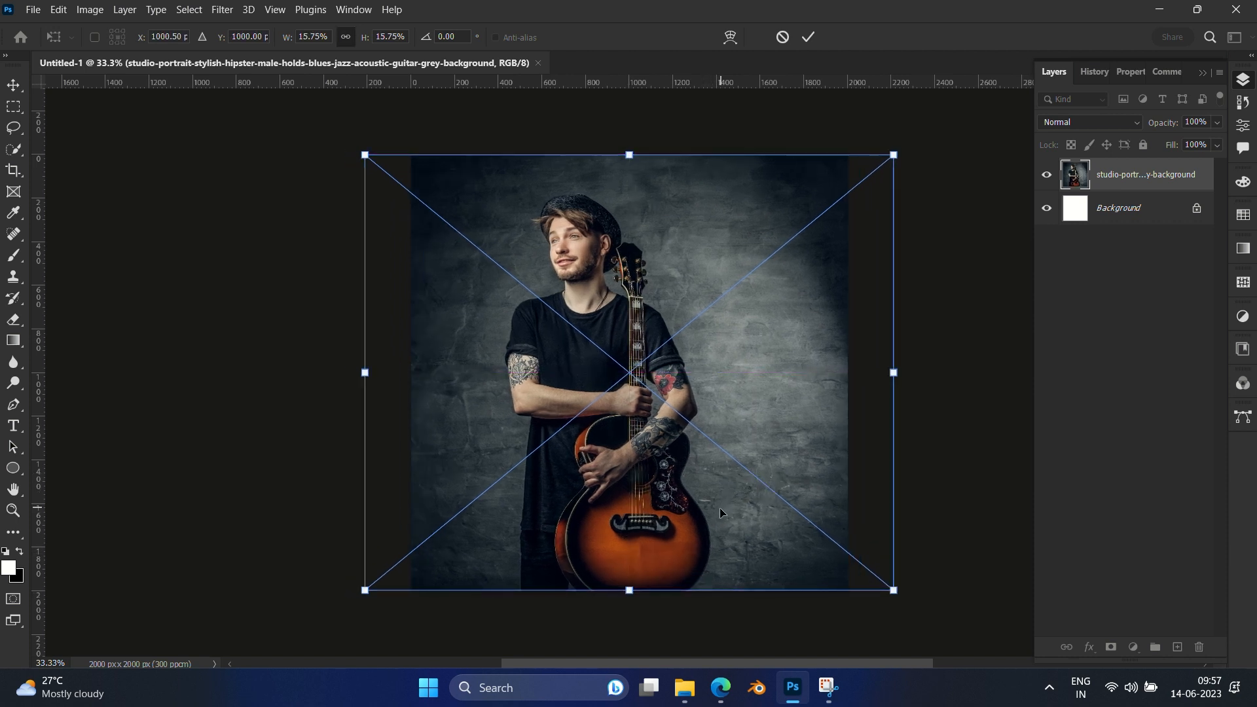
key("Return")
left_click(359, 335)
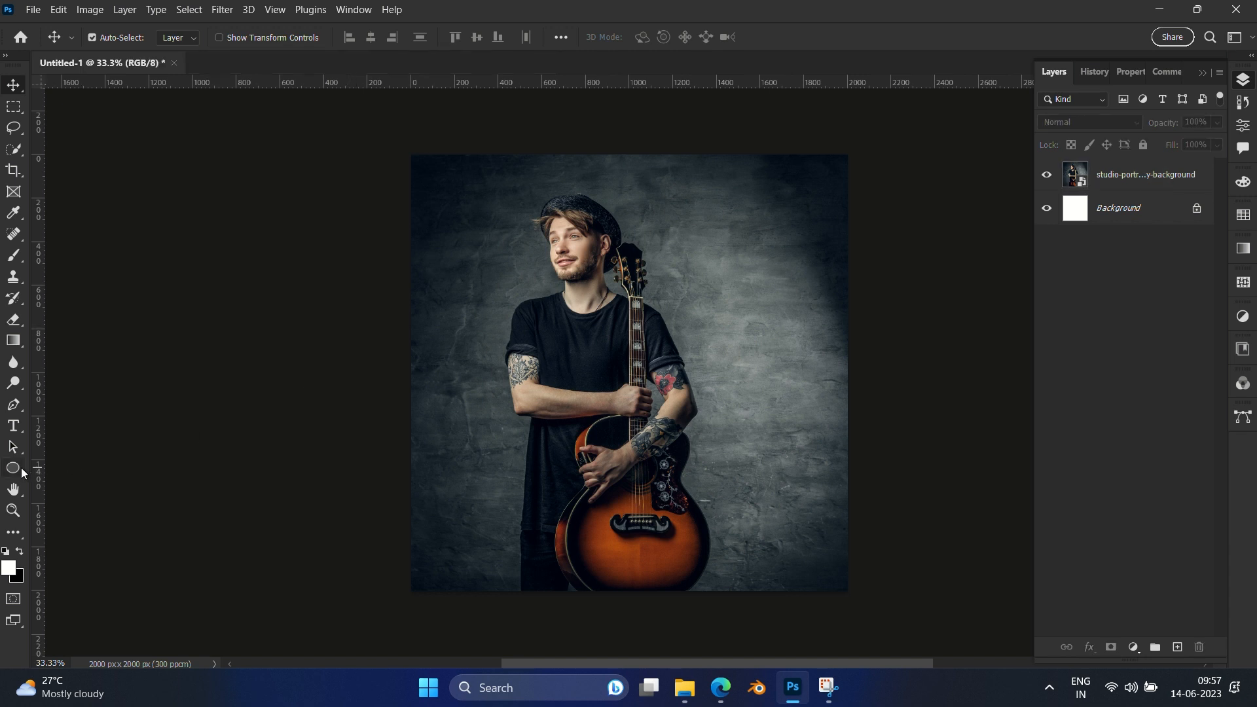
- Draw a white rectangle about 1061 × 2176 px over the right part of the photo and shift it slightly left
left_click_drag(15, 468, 53, 467)
left_click(52, 467)
left_click_drag(644, 133, 877, 607)
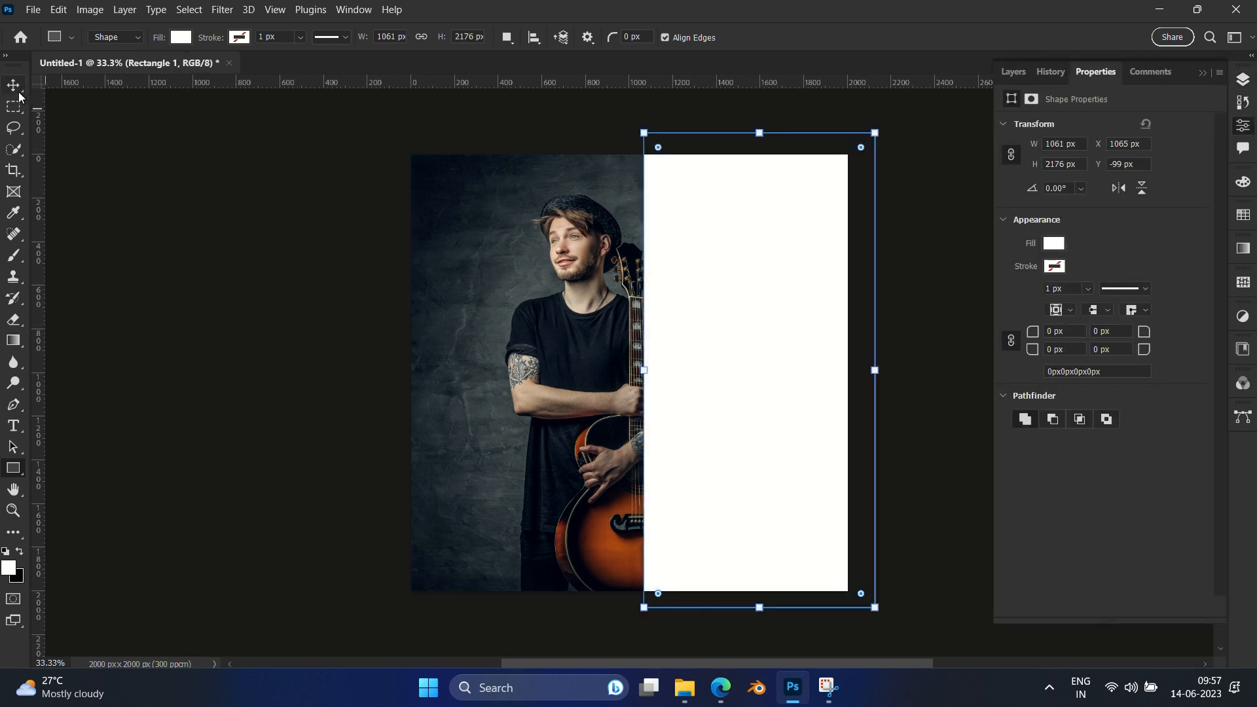
left_click(14, 86)
left_click_drag(749, 303, 717, 303)
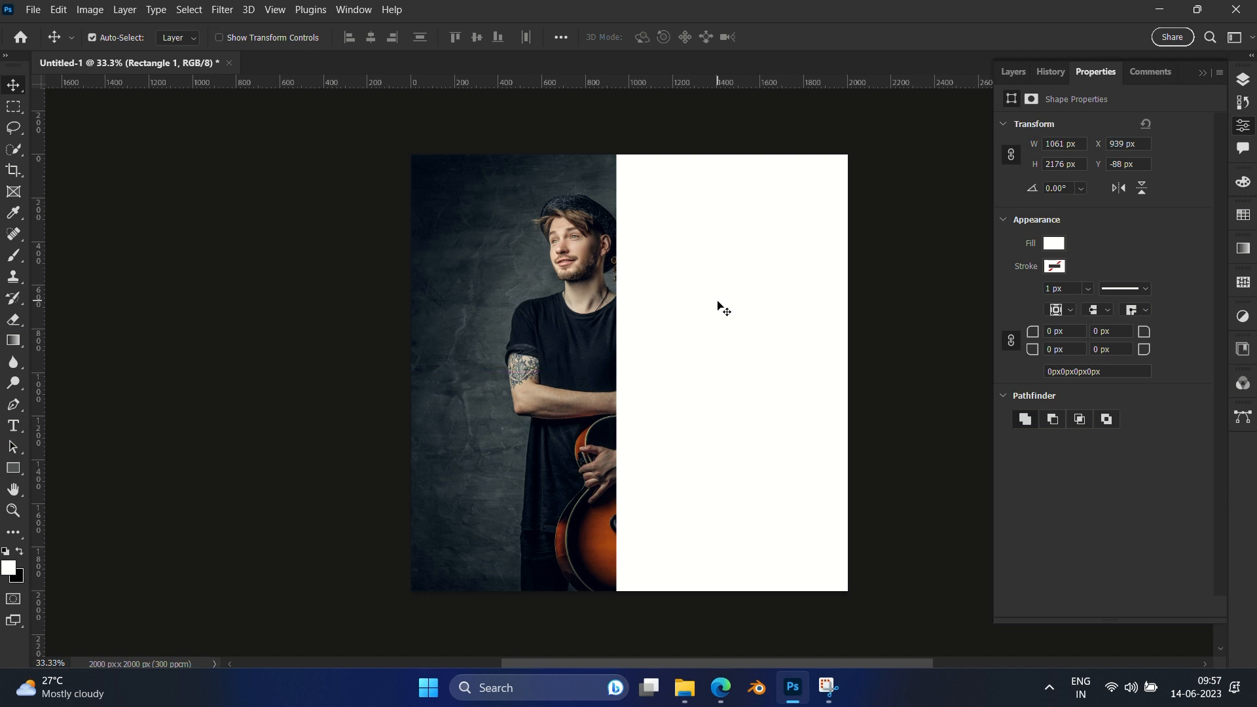
- Scale the white rectangle to about 94.25% so it is 1000 px wide and covers exactly the right half of the canvas
key("ctrl")
key("ctrl+t")
left_click_drag(616, 370, 623, 369)
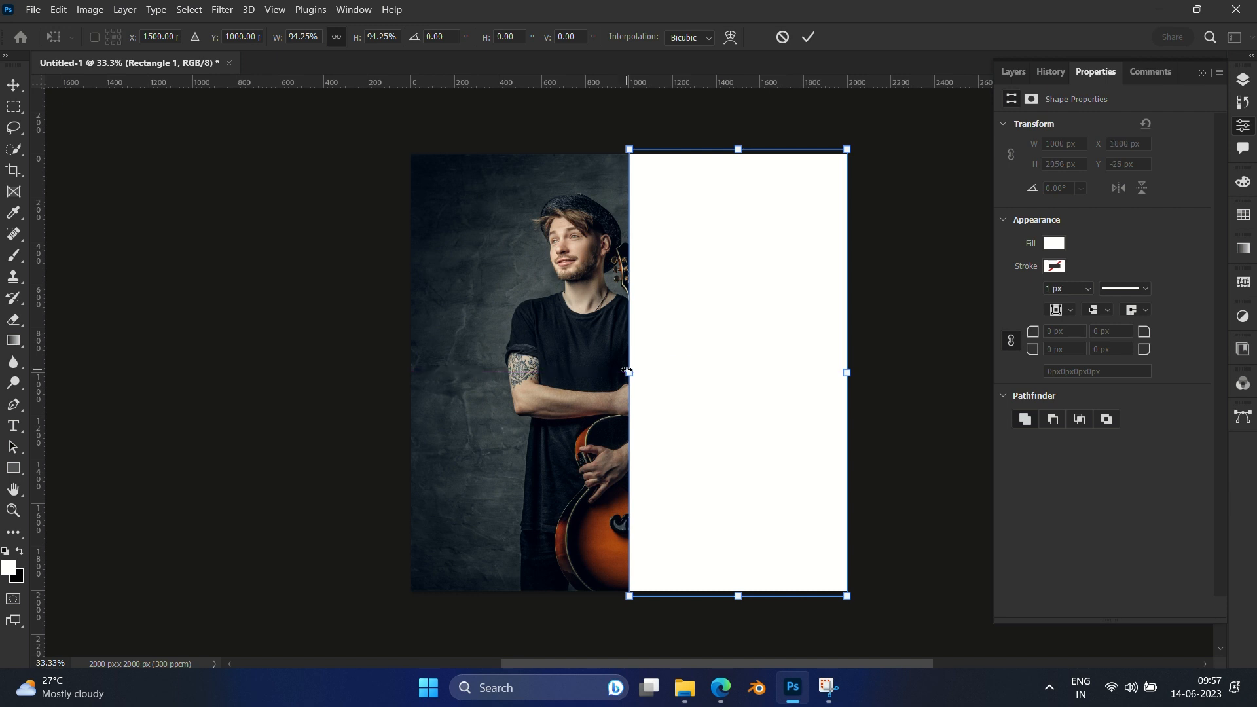
key("Return")
left_click(969, 258)
left_click(1246, 81)
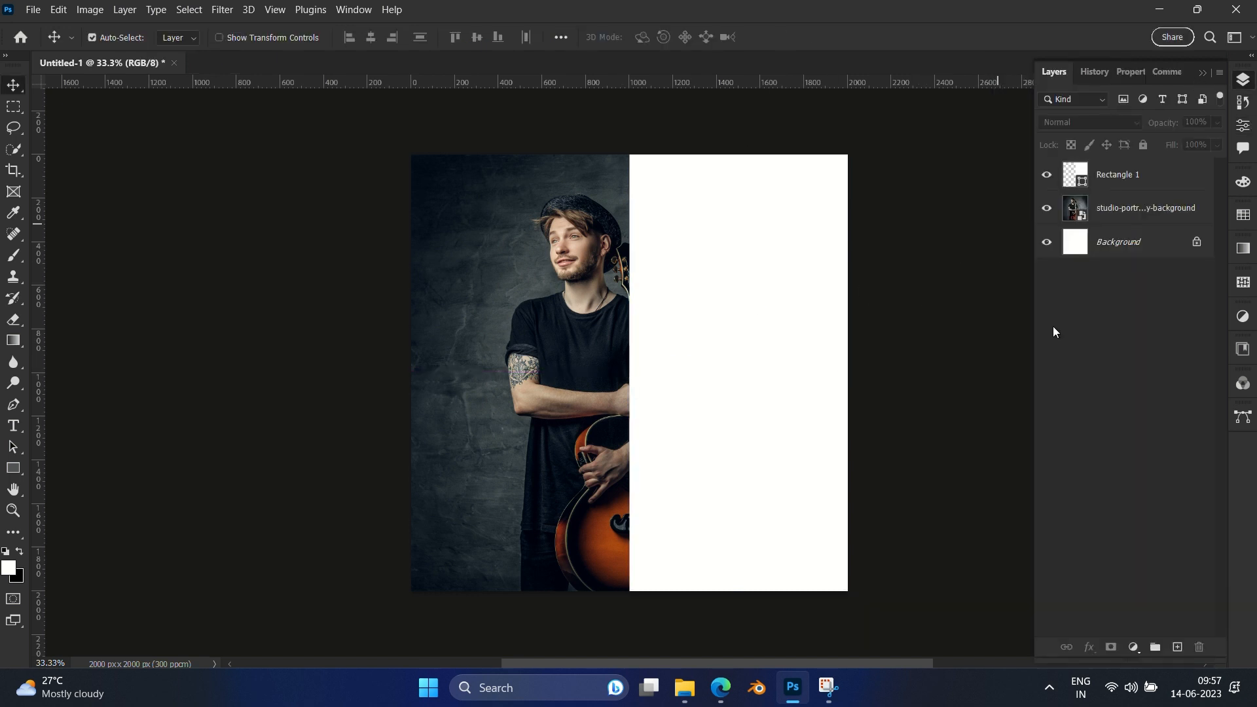
- Select the portrait layer and hide the white rectangle layer above it
left_click(1107, 187)
left_click(1118, 213)
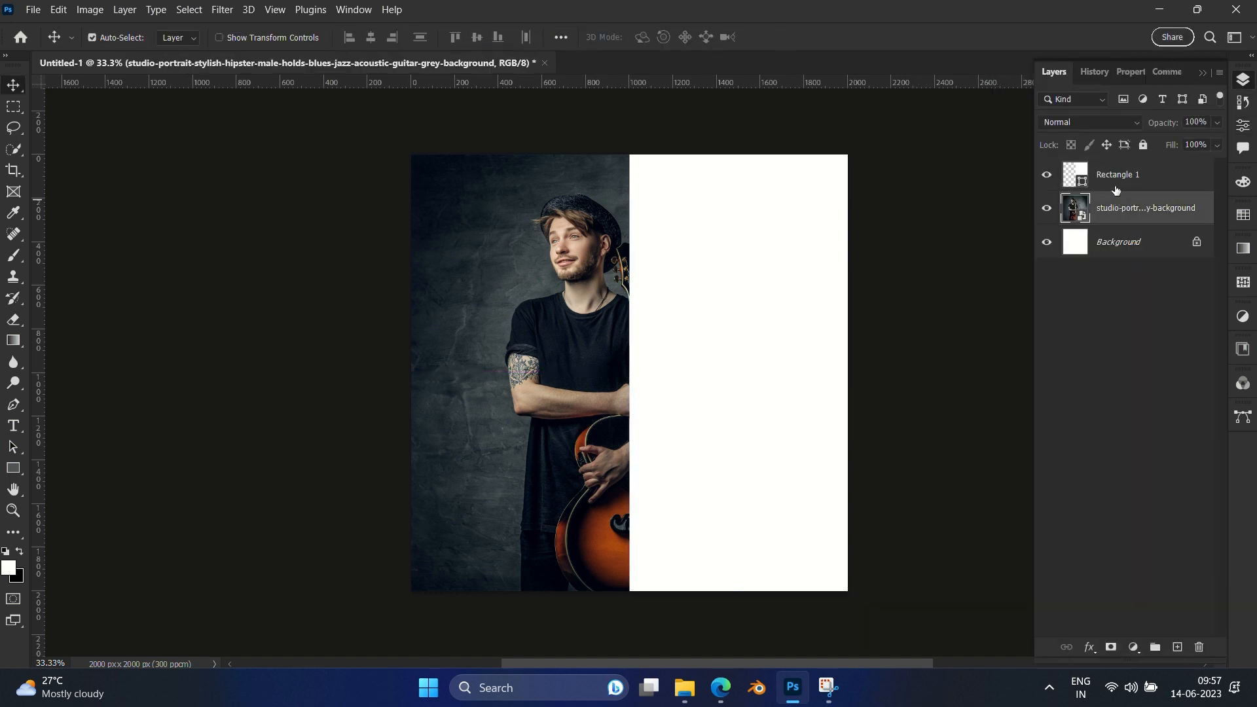
left_click(1115, 188)
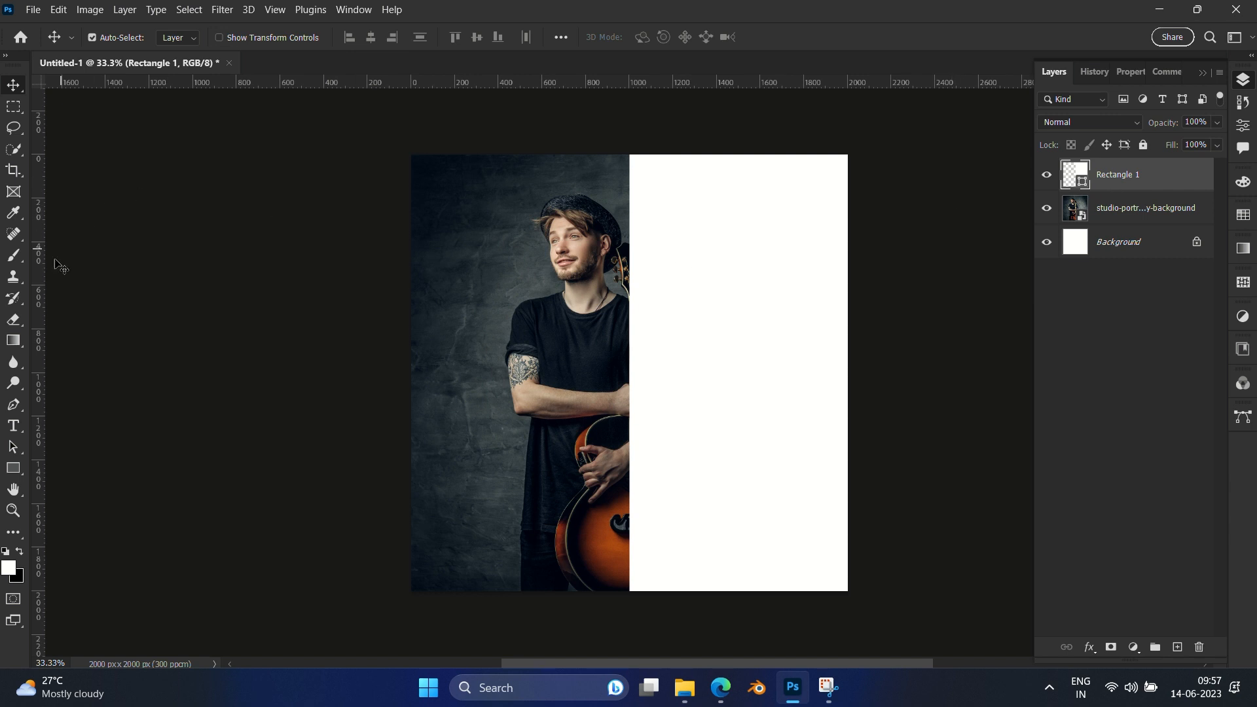
left_click(1114, 208)
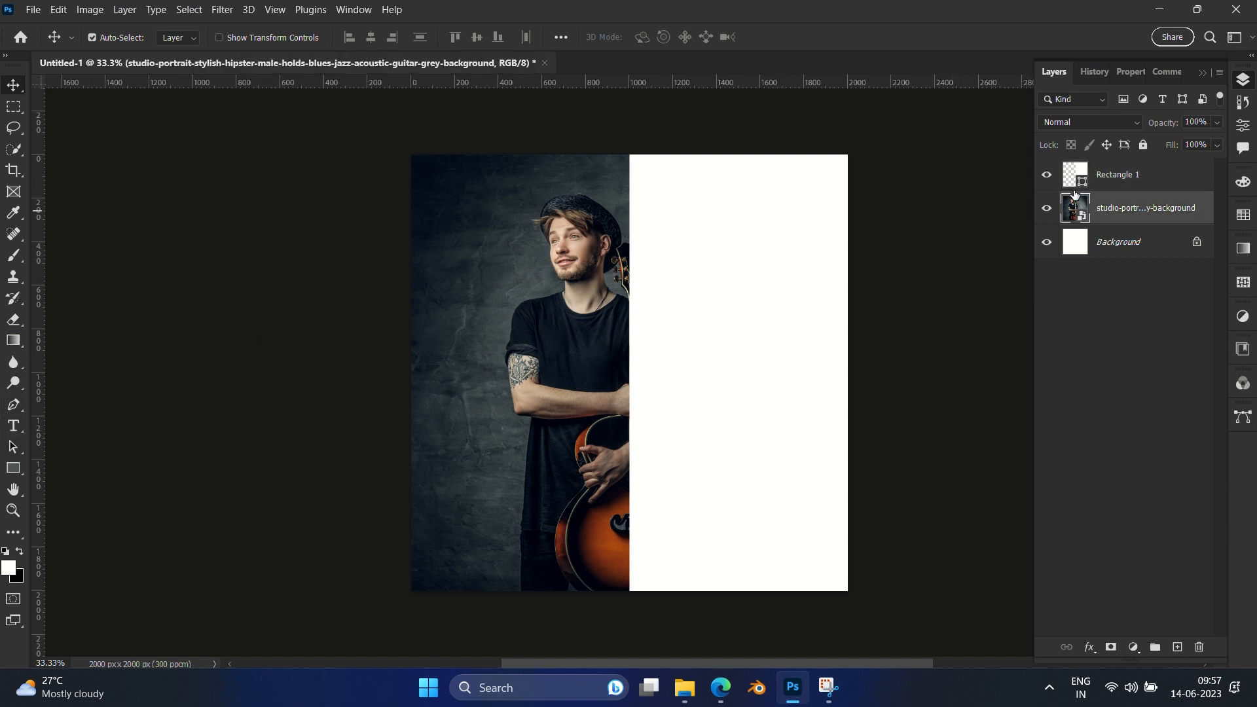
left_click(1051, 176)
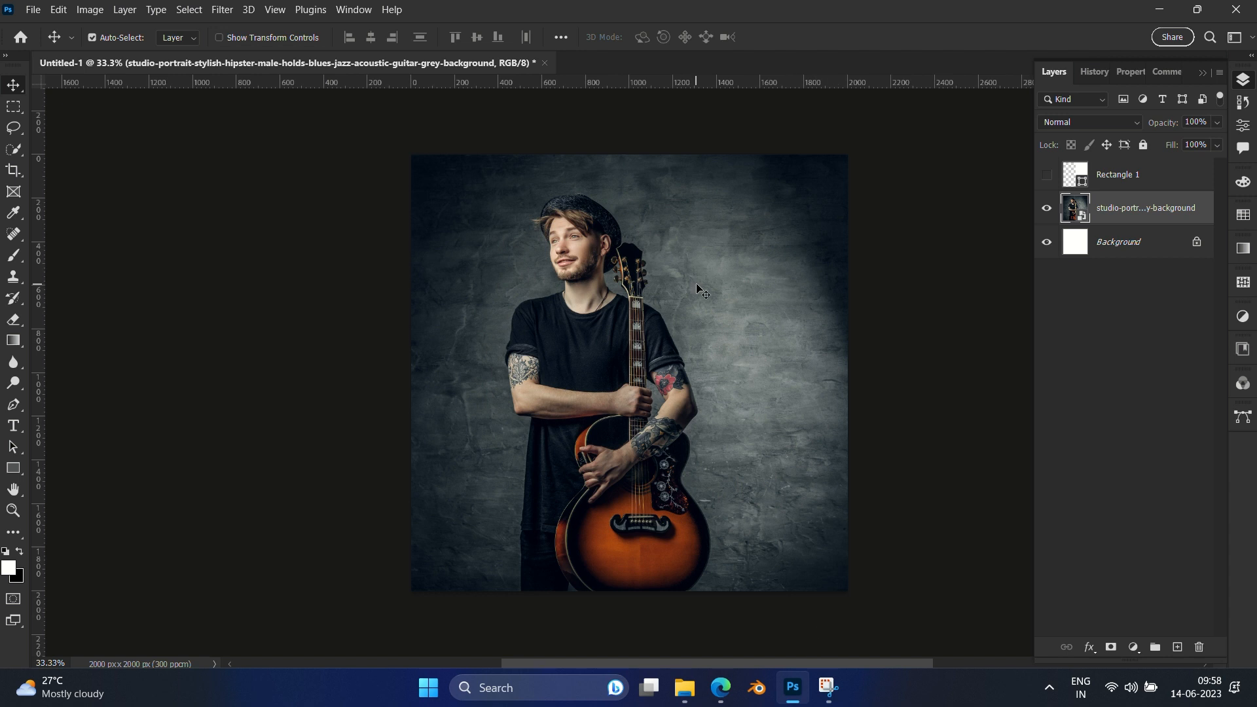
- Add the text "Music is the strongest form of magic." right of the guitar in Bebas Neue Bold, with line breaks before "the", "form" and "magic."
key("t")
left_click(698, 275)
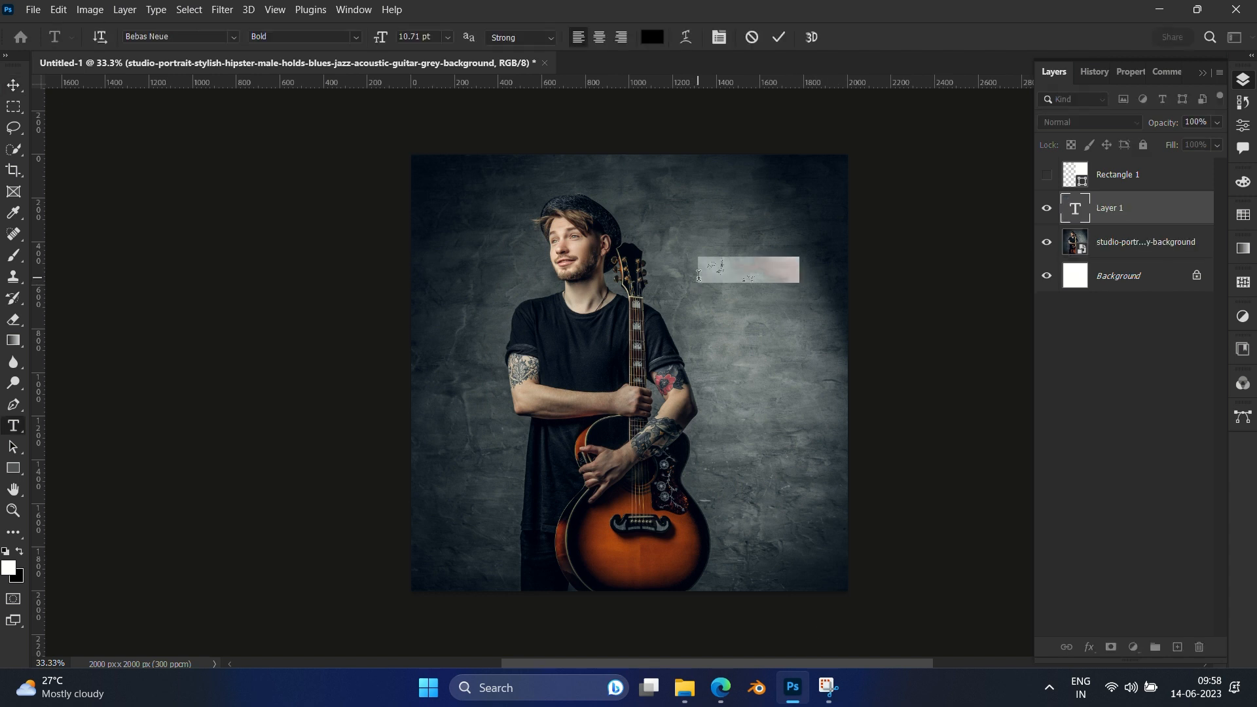
key("ctrl+v")
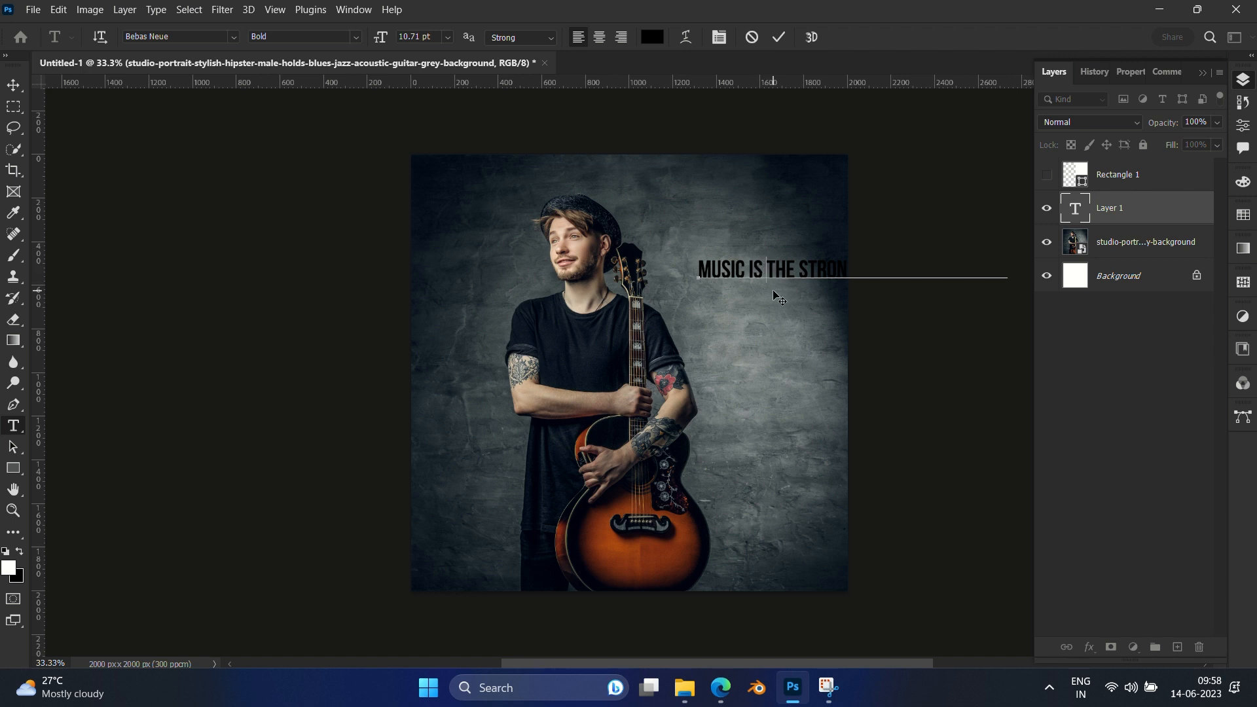
key("Return")
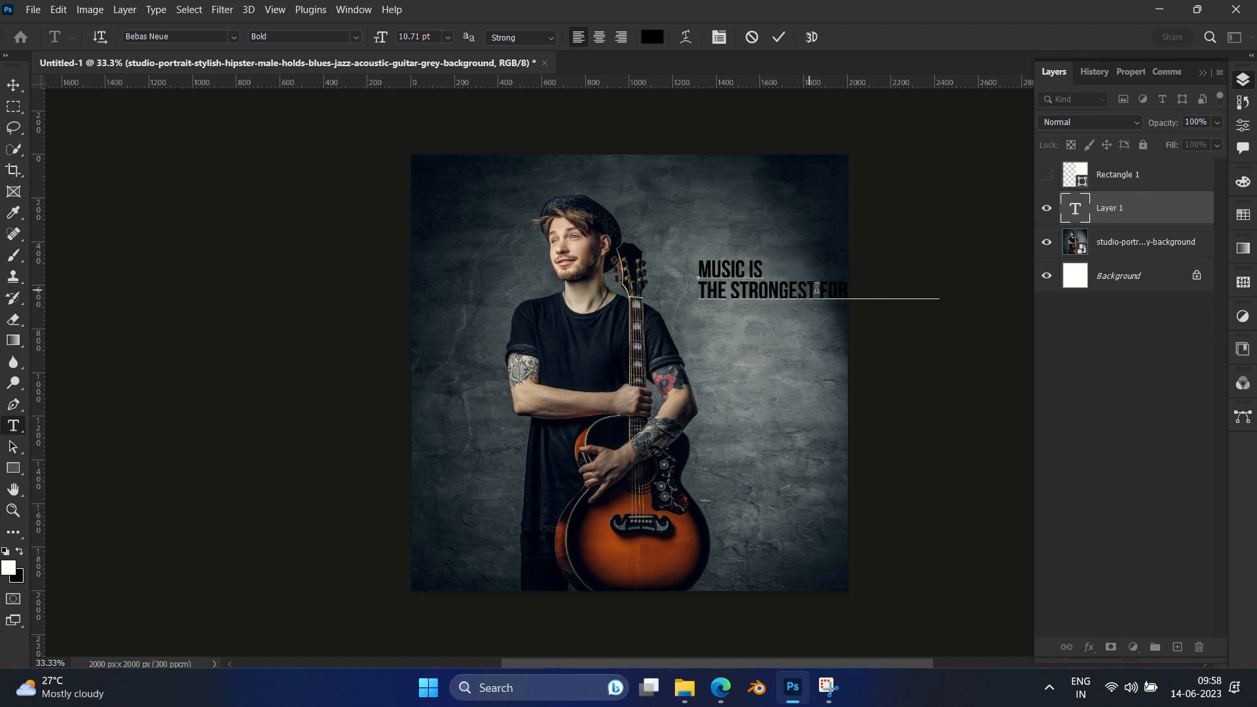
left_click(818, 288)
key("Return")
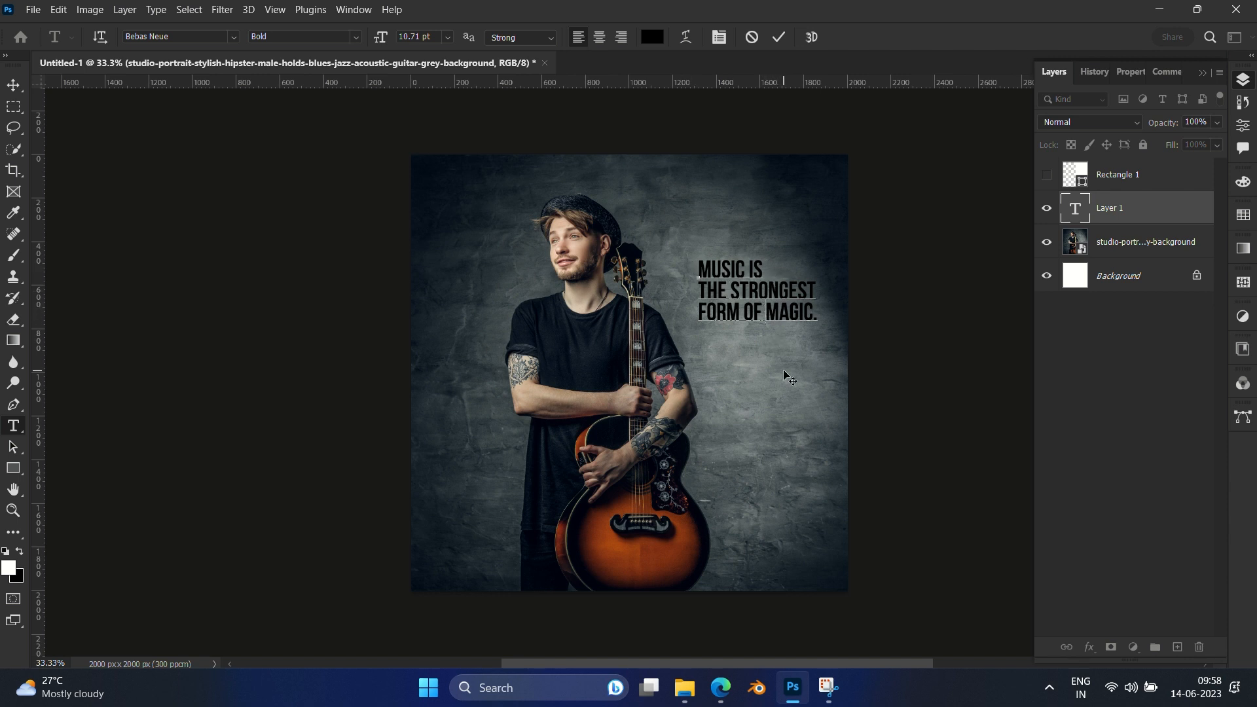
key("BackSpace")
key("Return")
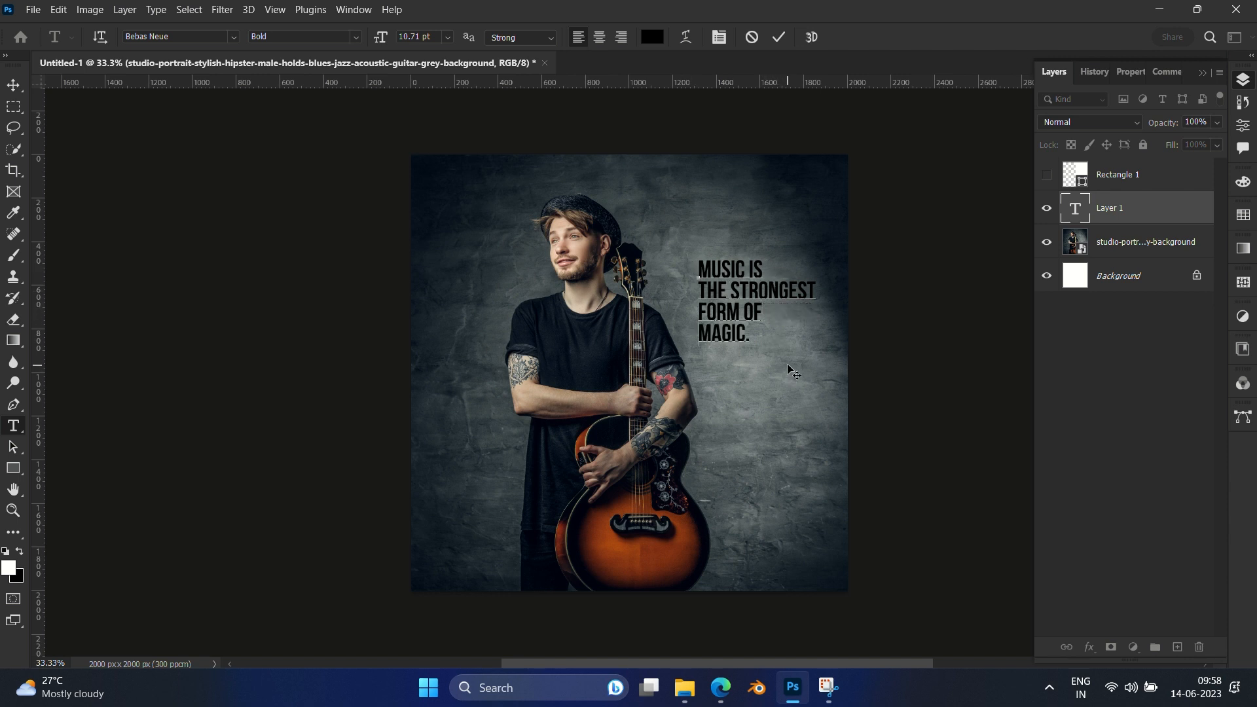
- Start a new line before "strongest" and join "the" onto the first line so it reads "Music isthe"
left_click(733, 293)
key("BackSpace")
key("Return")
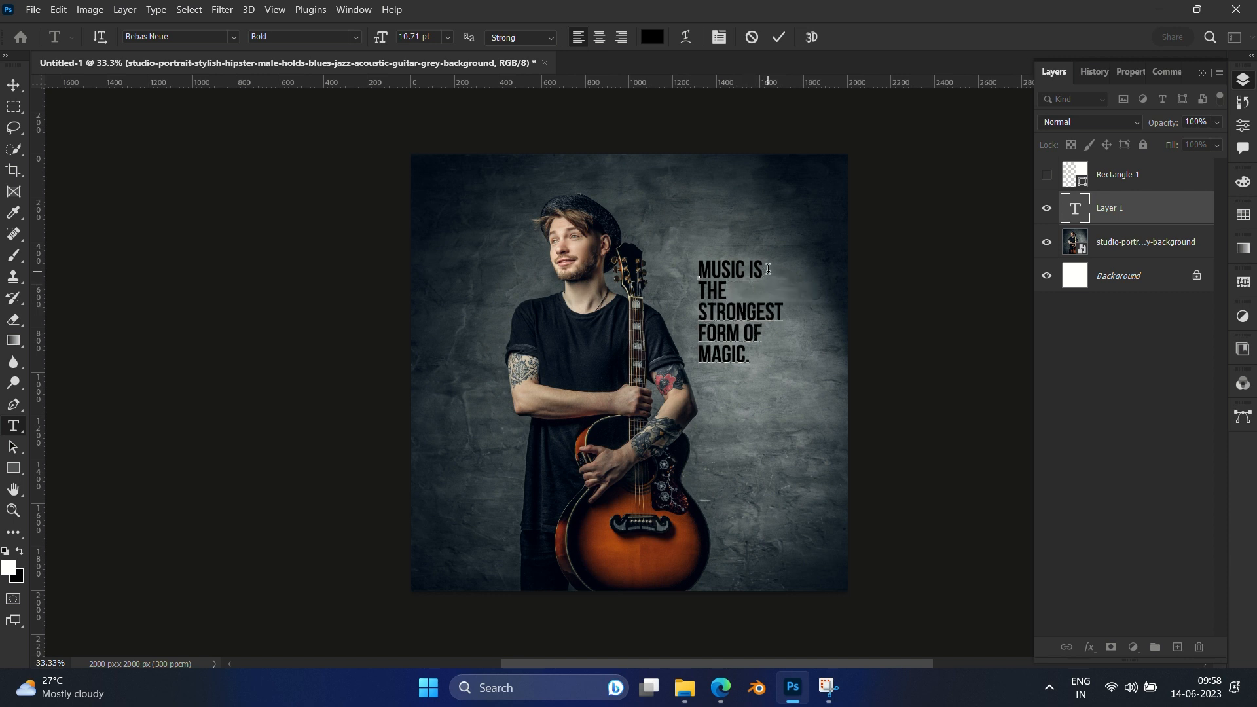
key("Delete")
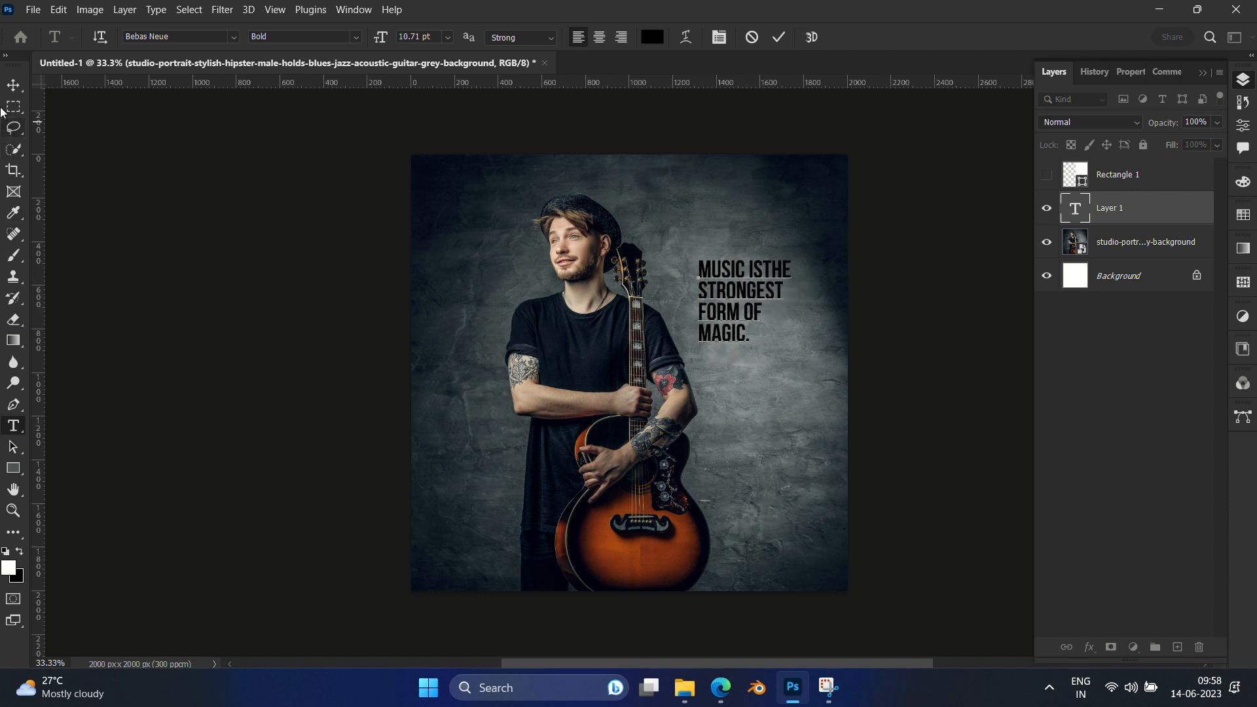
- Enlarge the text to about 194% and place it vertically centred in the right half of the canvas
left_click(13, 86)
key("ctrl+t")
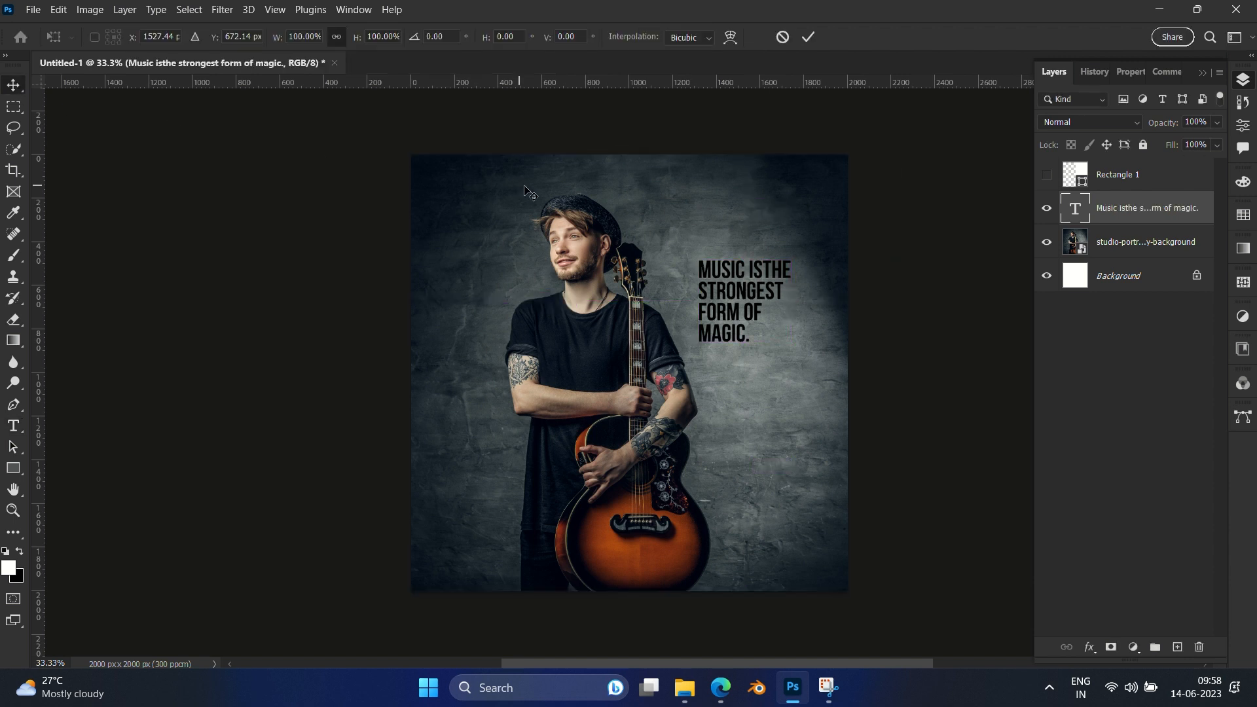
left_click_drag(744, 352, 776, 369)
- Move the text layer above the rectangle layer and make the white rectangle visible again
left_click(1117, 216)
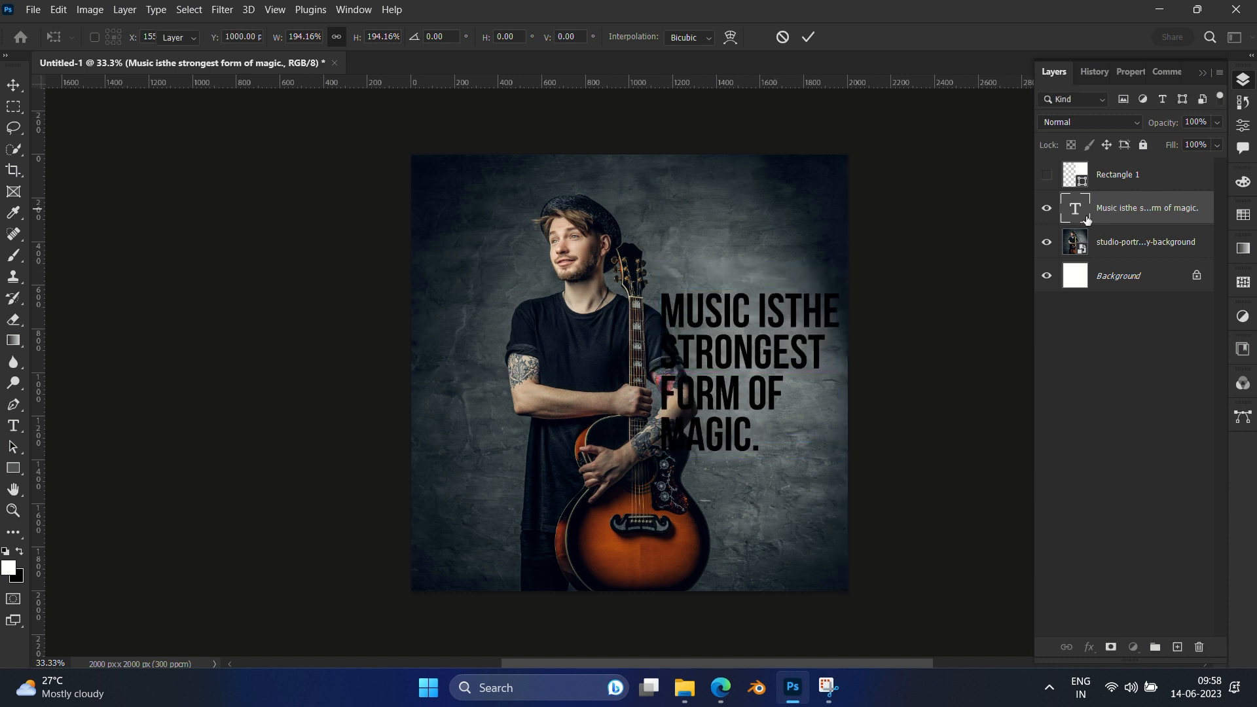
left_click_drag(1117, 211, 1118, 169)
left_click(1047, 207)
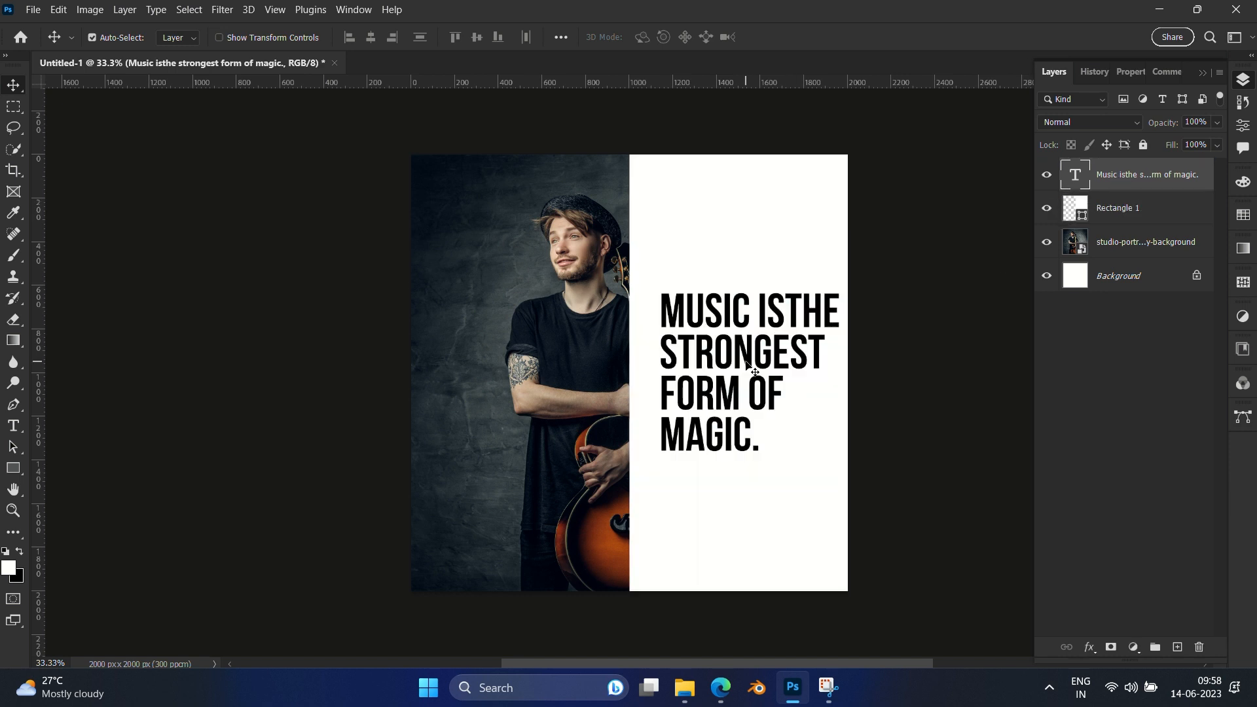
- Move the text close to the white rectangle's left edge and enlarge it to 22.83 pt, keeping the Bold style
left_click_drag(753, 366, 731, 360)
key("ctrl+t")
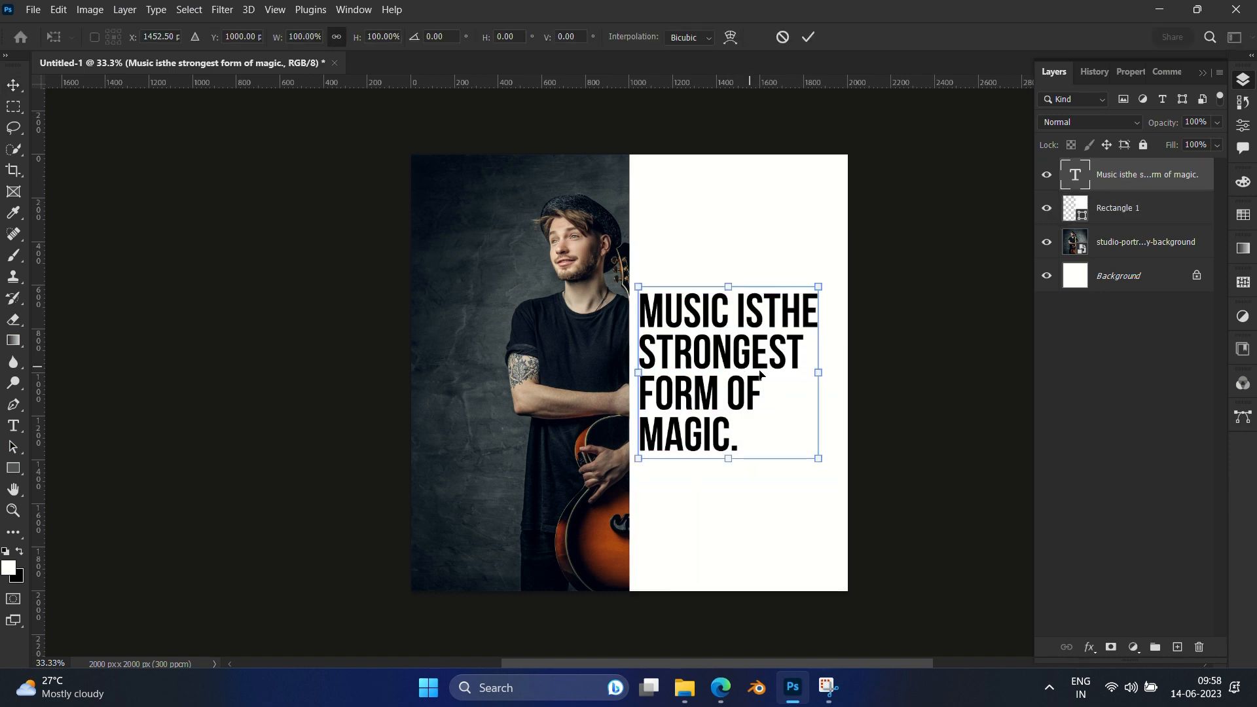
left_click_drag(826, 371, 843, 372)
key("Return")
double_click(780, 358)
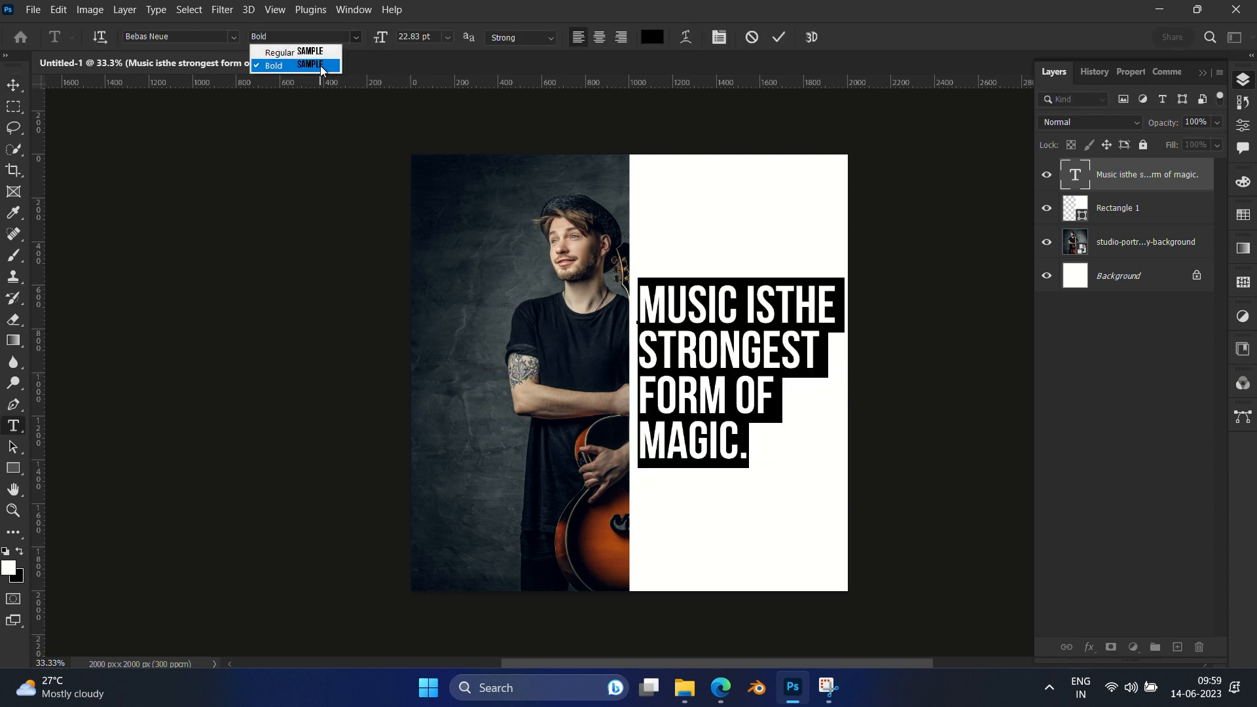
left_click(13, 85)
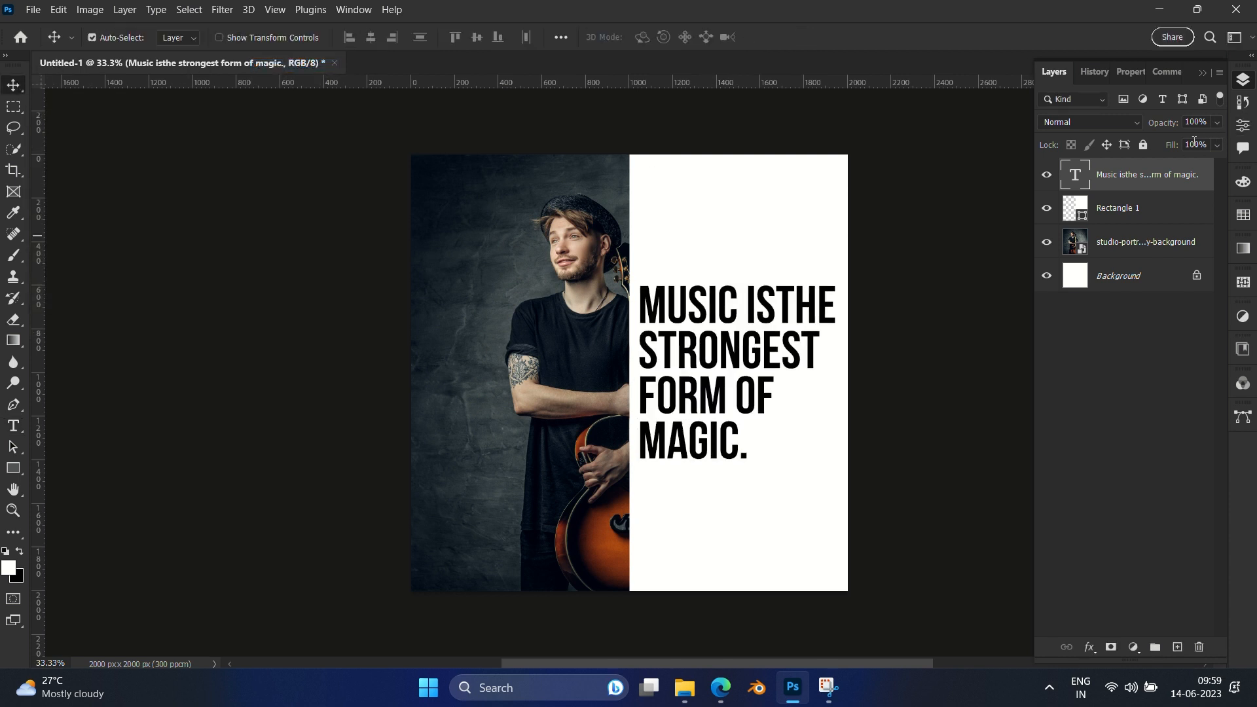
- Set the text layer's blending options to a fill opacity of 0% and Shallow knockout
right_click(1169, 187)
left_click(1038, 29)
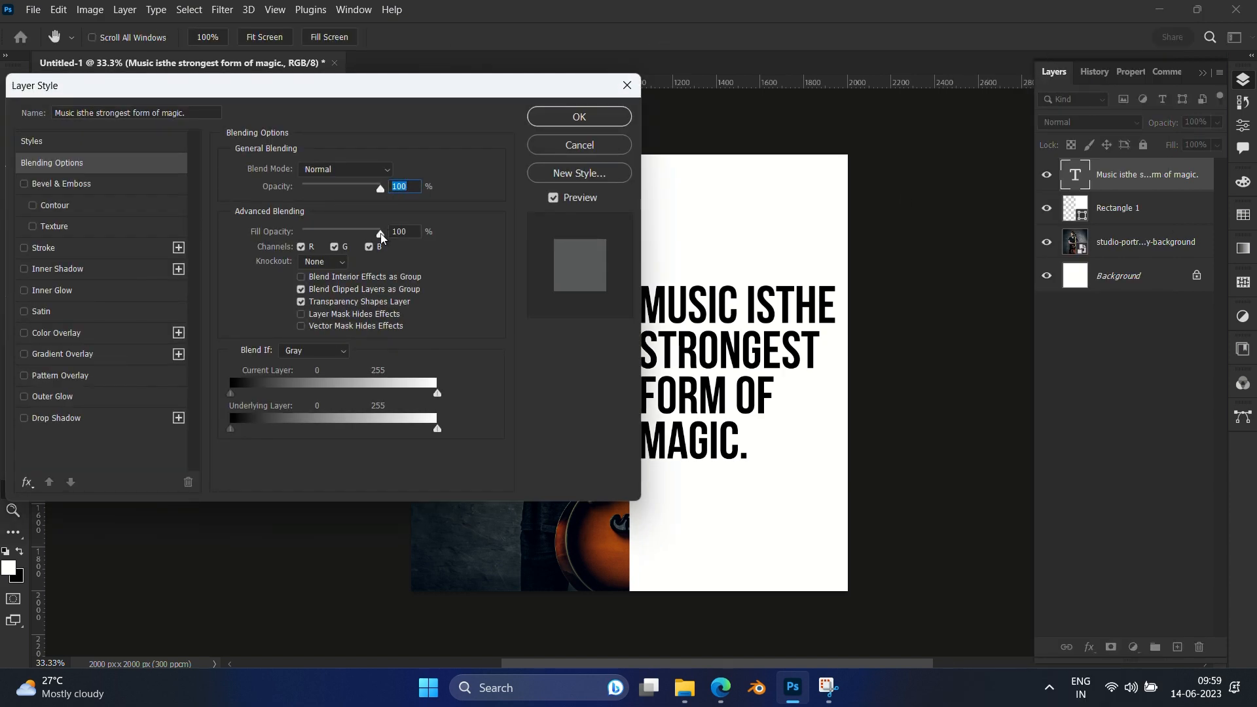
left_click_drag(379, 233, 212, 229)
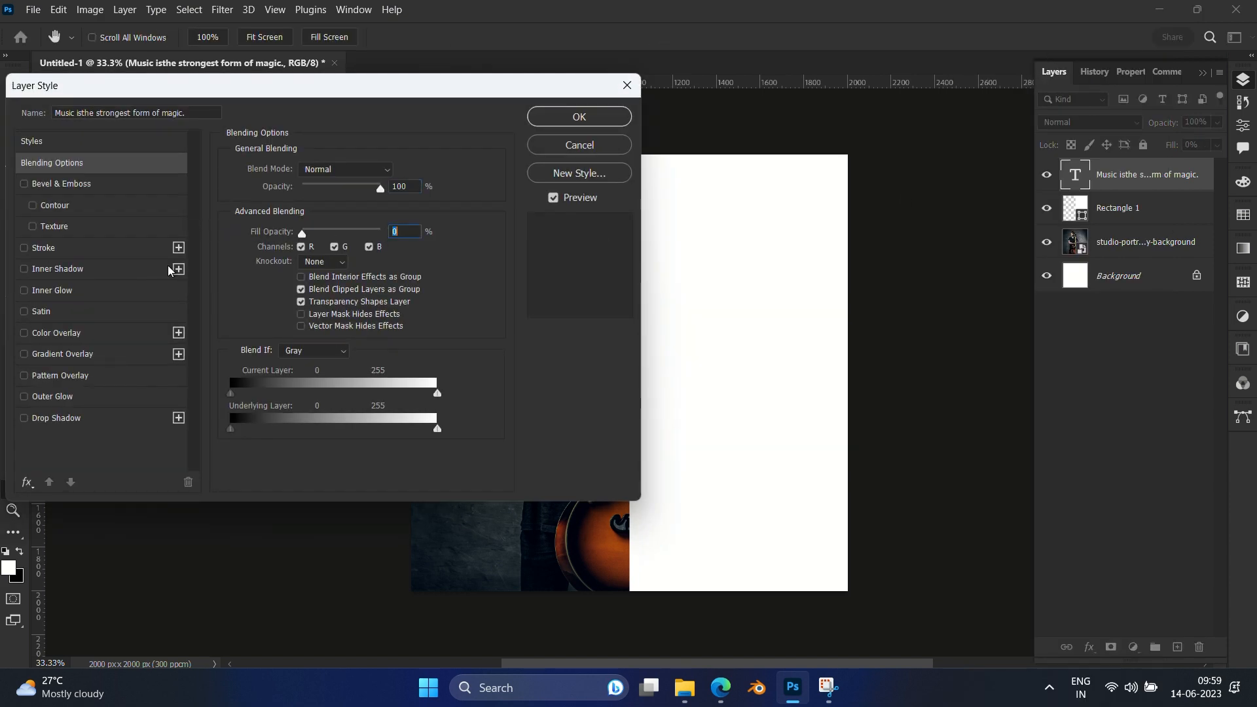
left_click(323, 261)
left_click(321, 279)
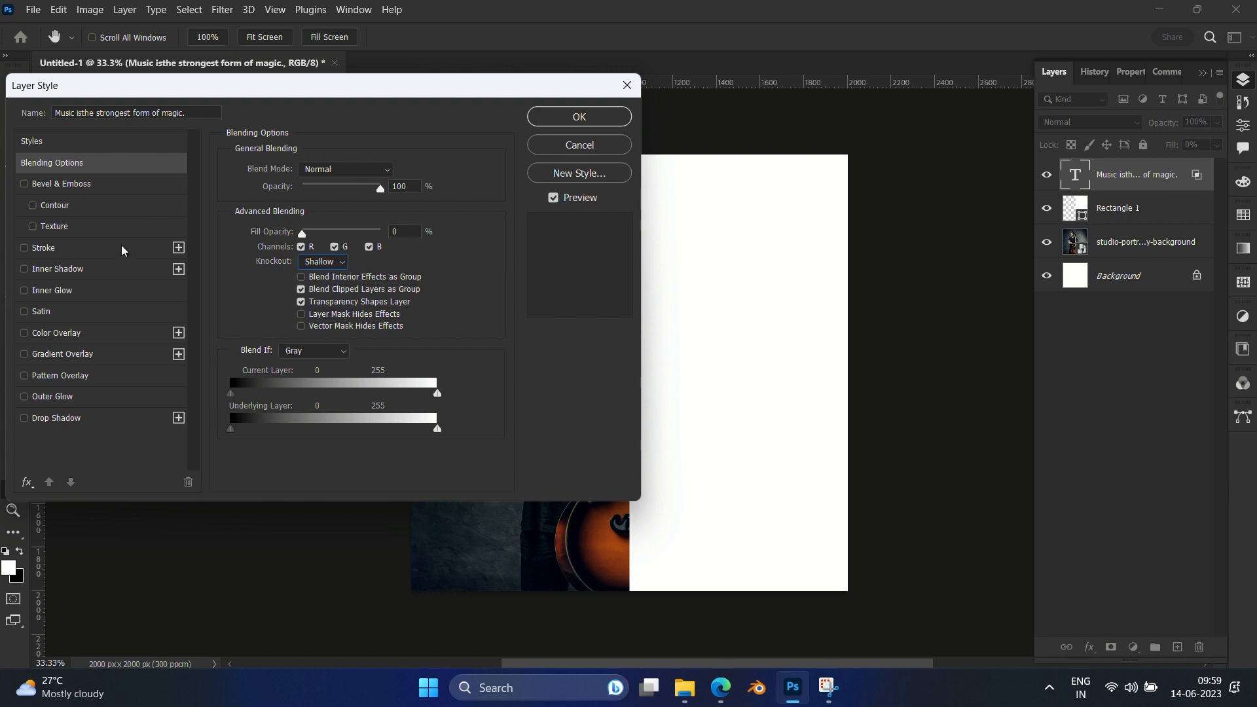
left_click(609, 118)
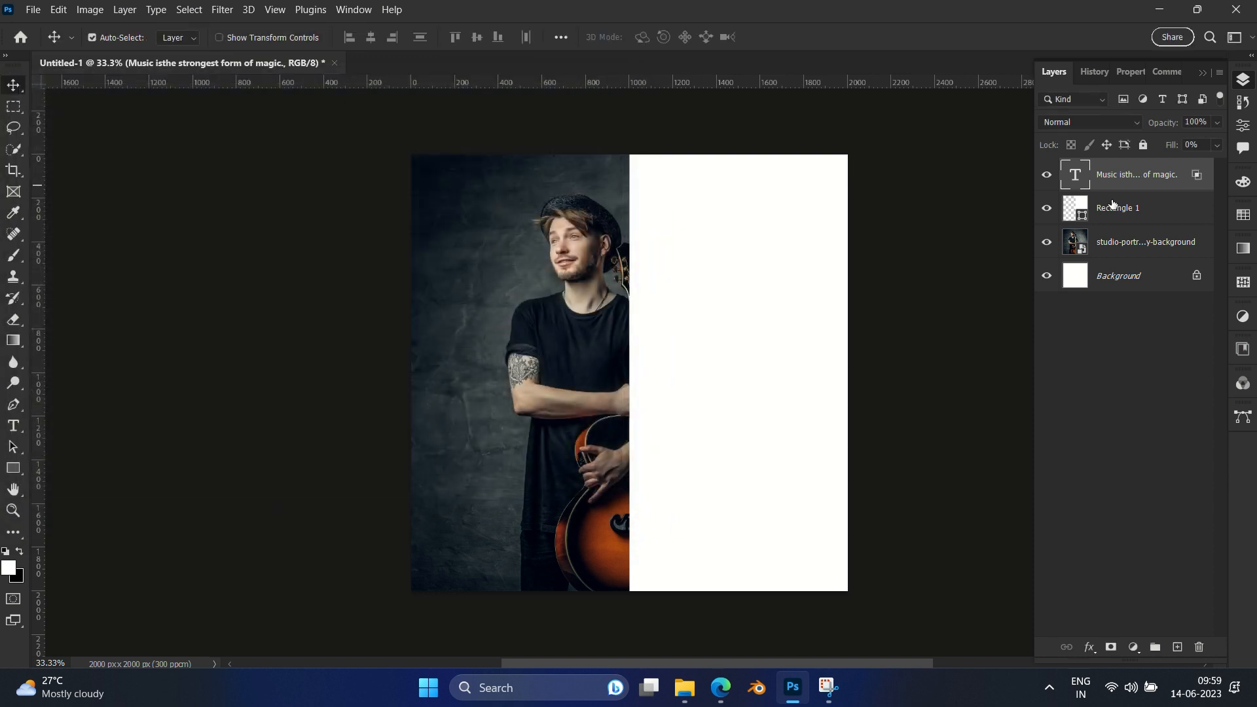
- Group the text layer with the white rectangle layer Rectangle 1 and expand the group
left_click(1134, 218)
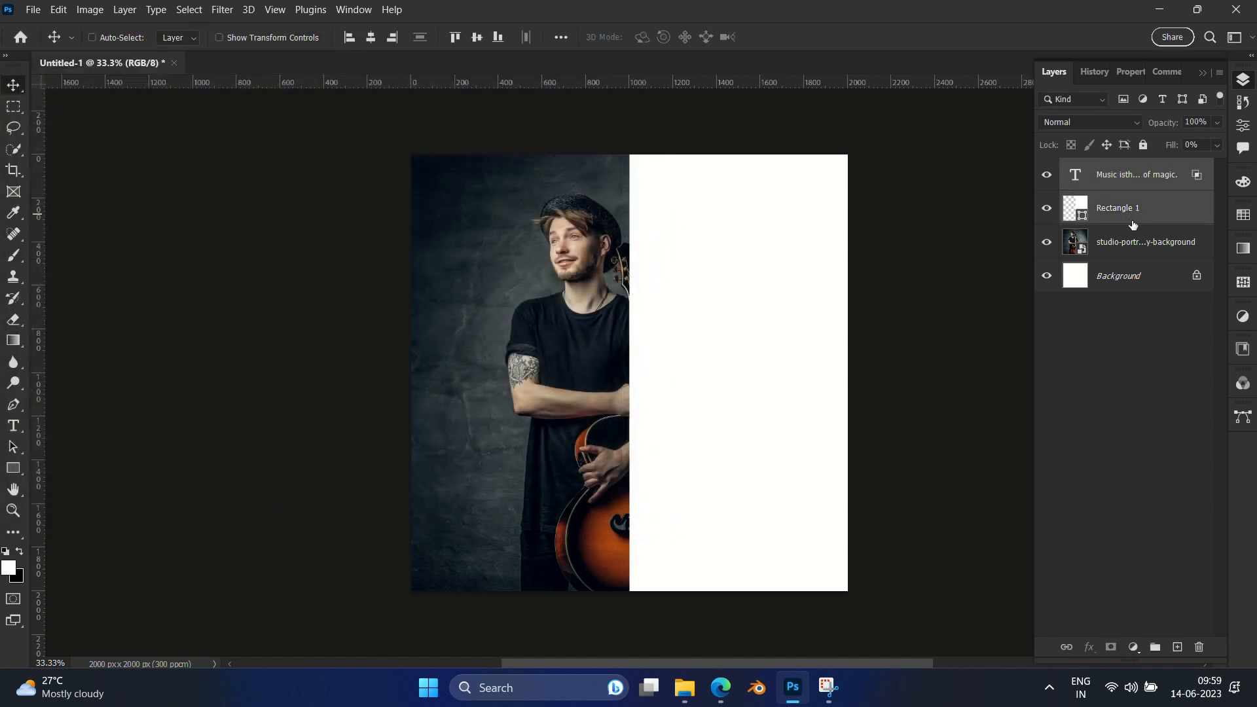
key("ctrl+g")
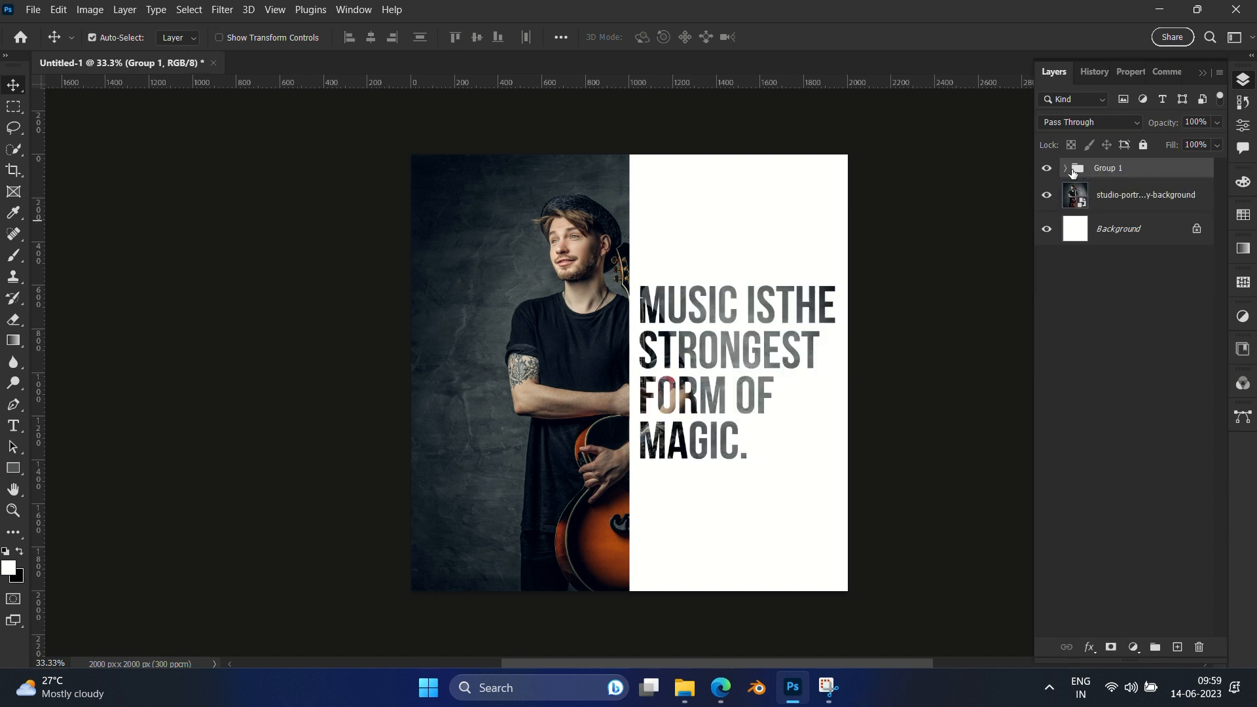
left_click(1065, 169)
- Draw a white square of about 1868 px inside the group, directly above Rectangle 1, nearly filling the canvas
left_click(1140, 197)
left_click(1140, 229)
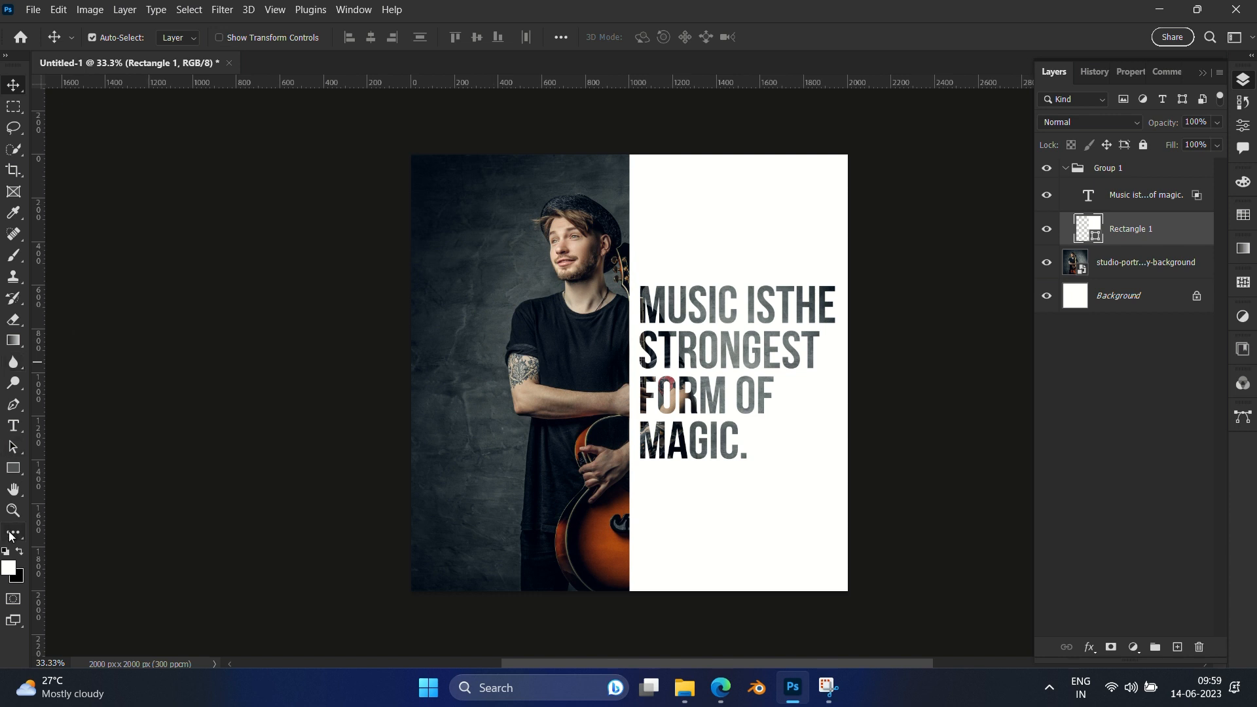
left_click(13, 468)
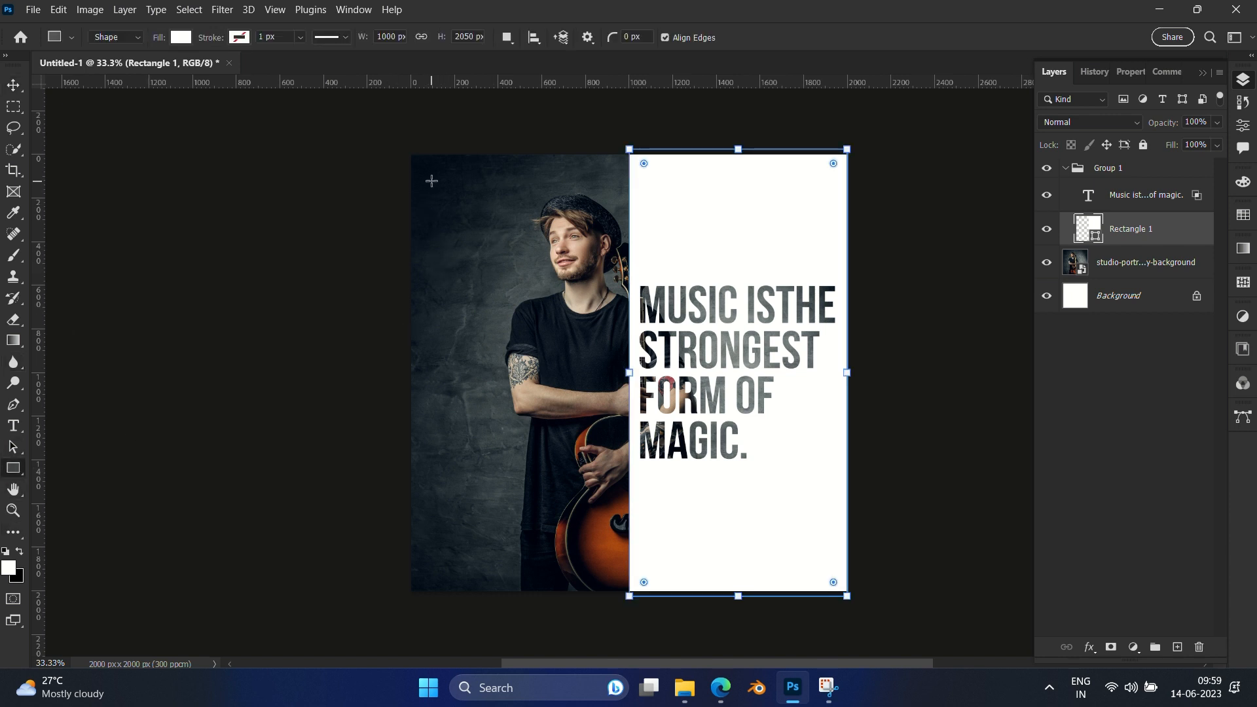
left_click_drag(428, 174, 835, 582)
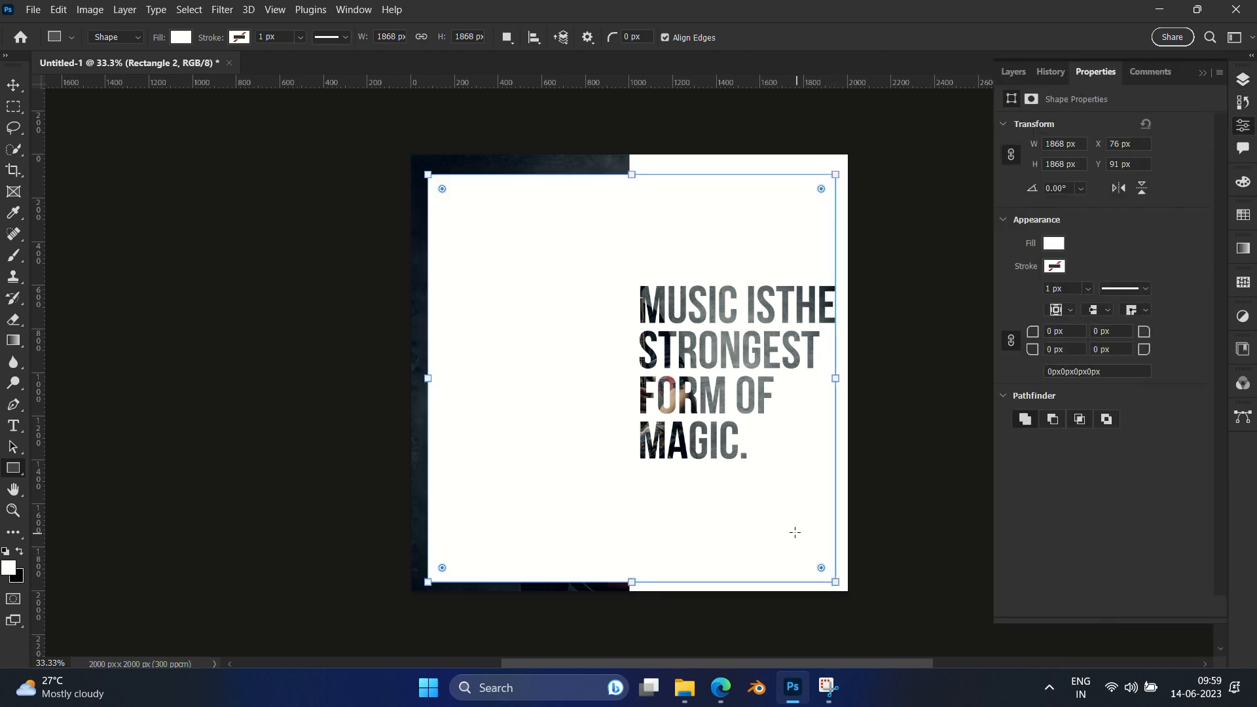
- Centre the new square horizontally and vertically on the Background layer
left_click(1243, 79)
left_click(1161, 328, "ctrl")
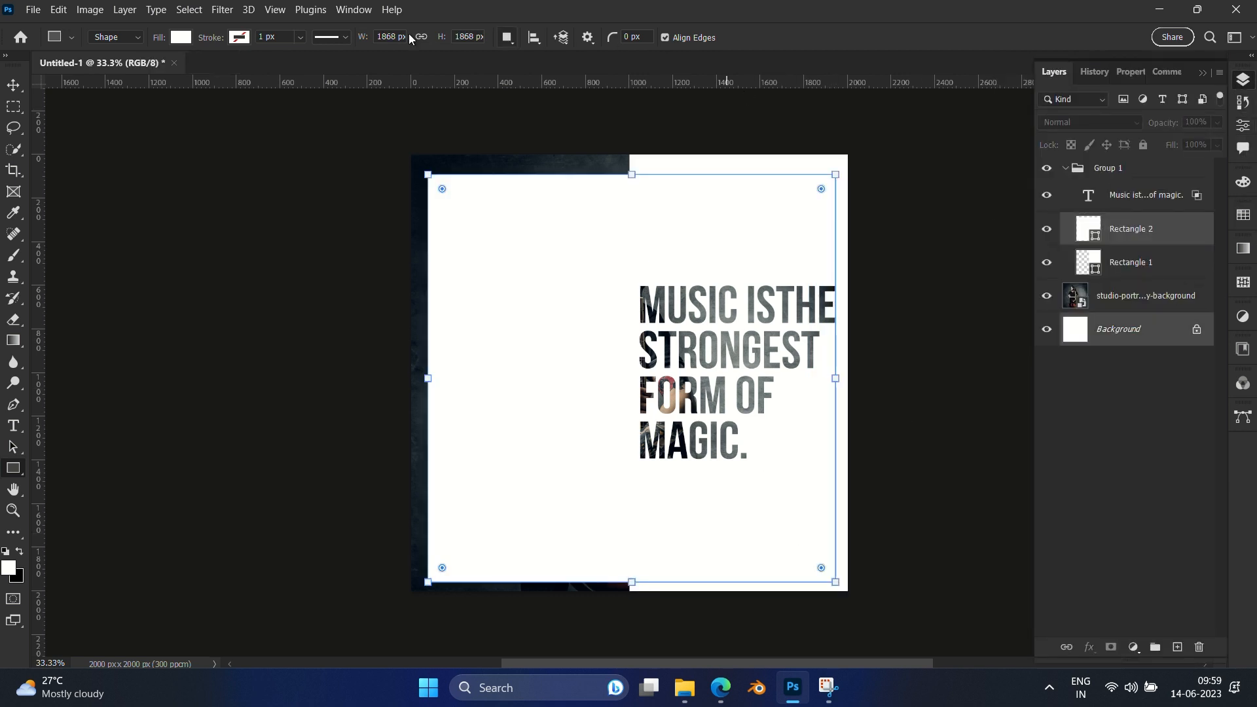
left_click(13, 86)
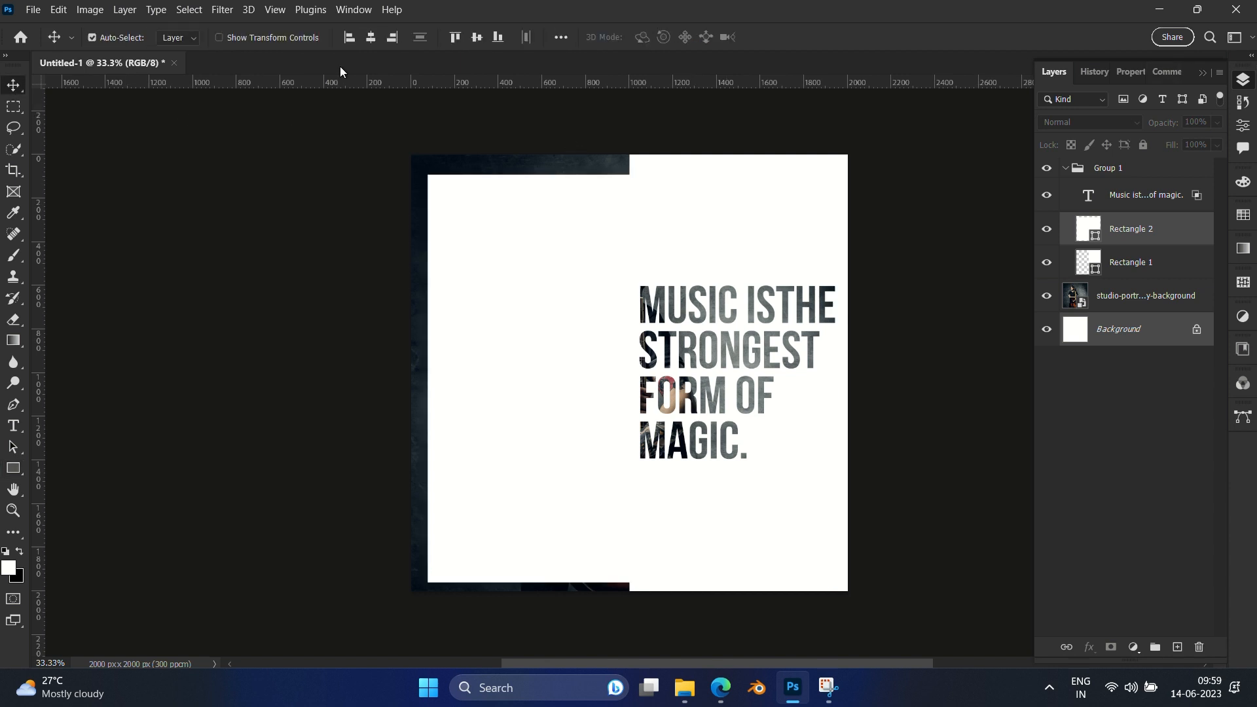
left_click(371, 40)
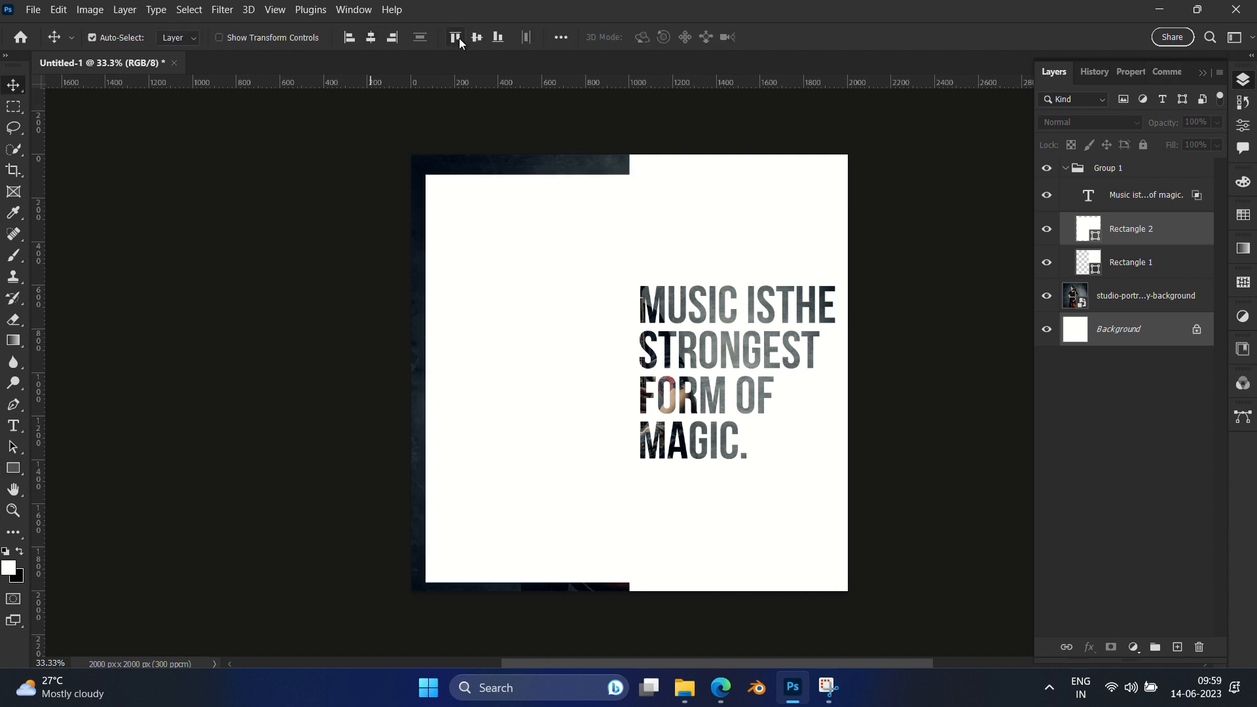
left_click(481, 42)
left_click(184, 140)
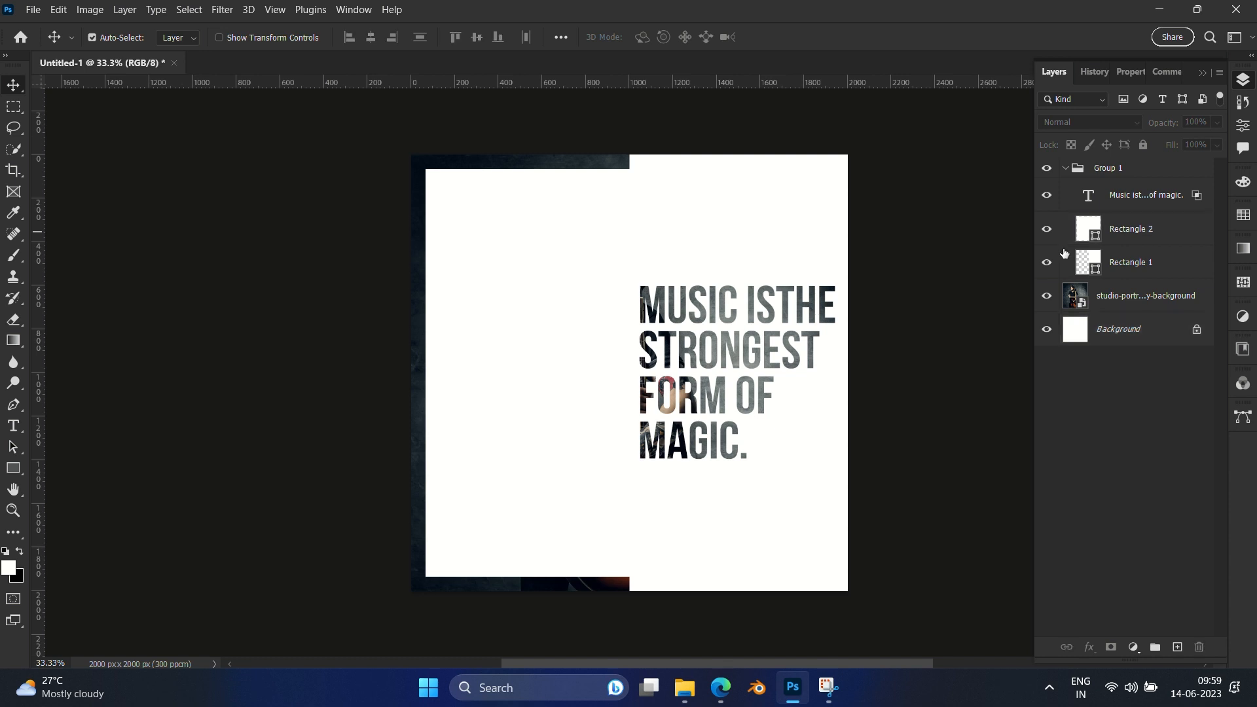
- Set the fill opacity of the large square, Rectangle 2, to 0% in its blending options
left_click(1137, 240)
left_click(1138, 269)
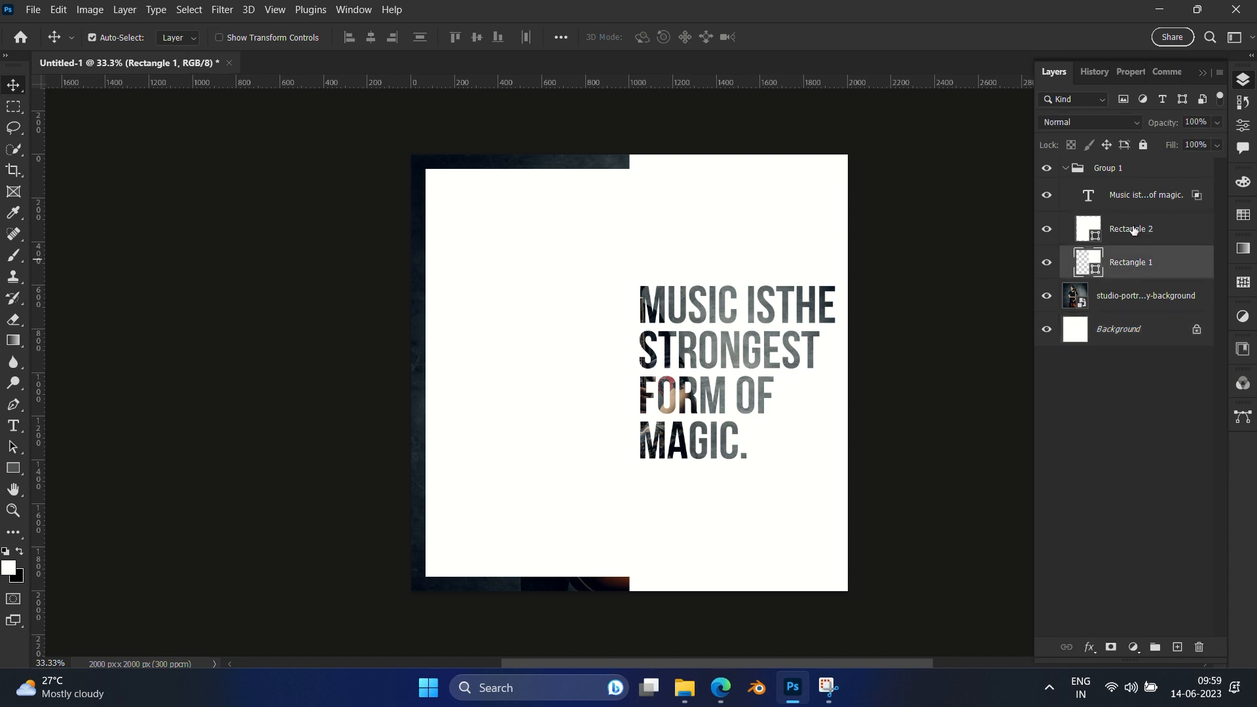
left_click(1150, 230)
right_click(1150, 231)
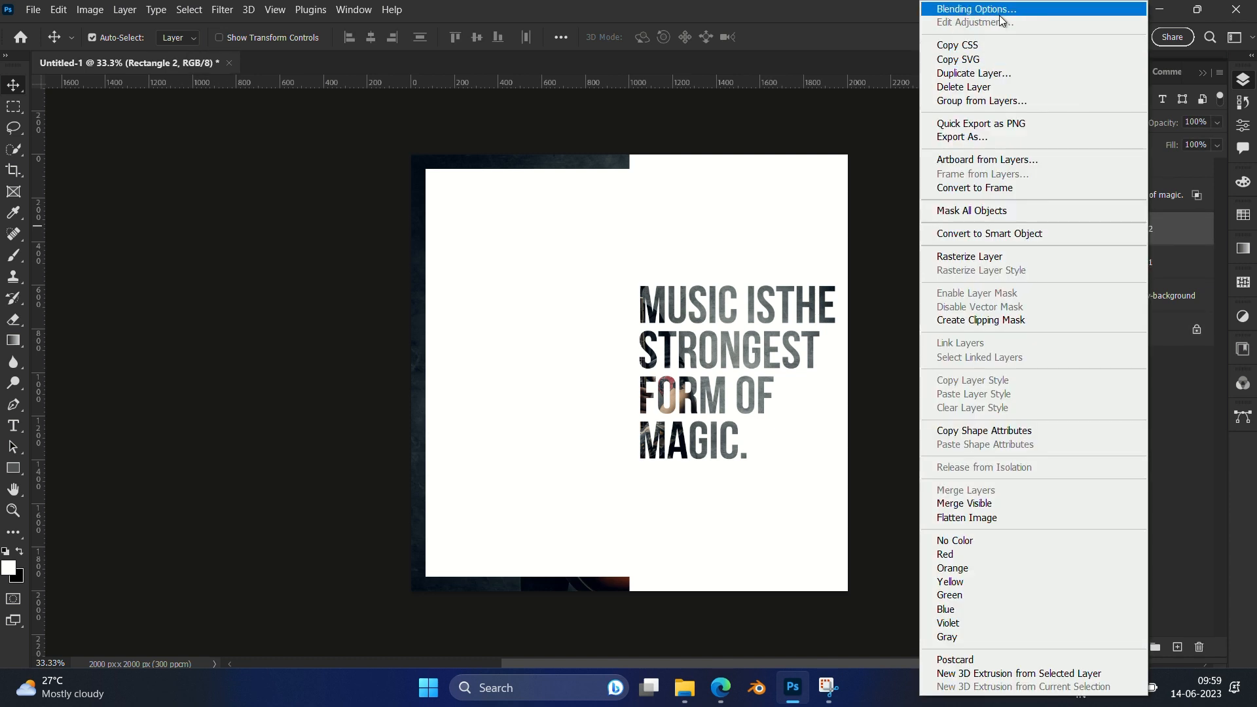
left_click(976, 10)
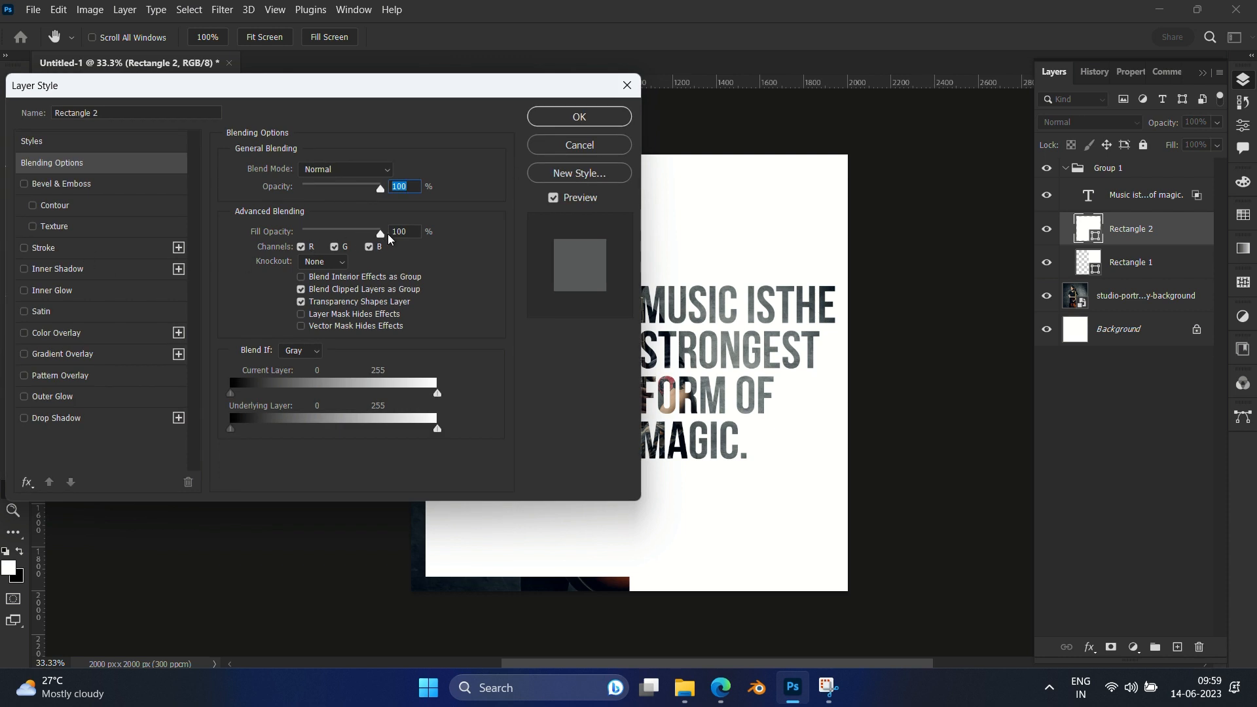
left_click_drag(381, 239, 302, 234)
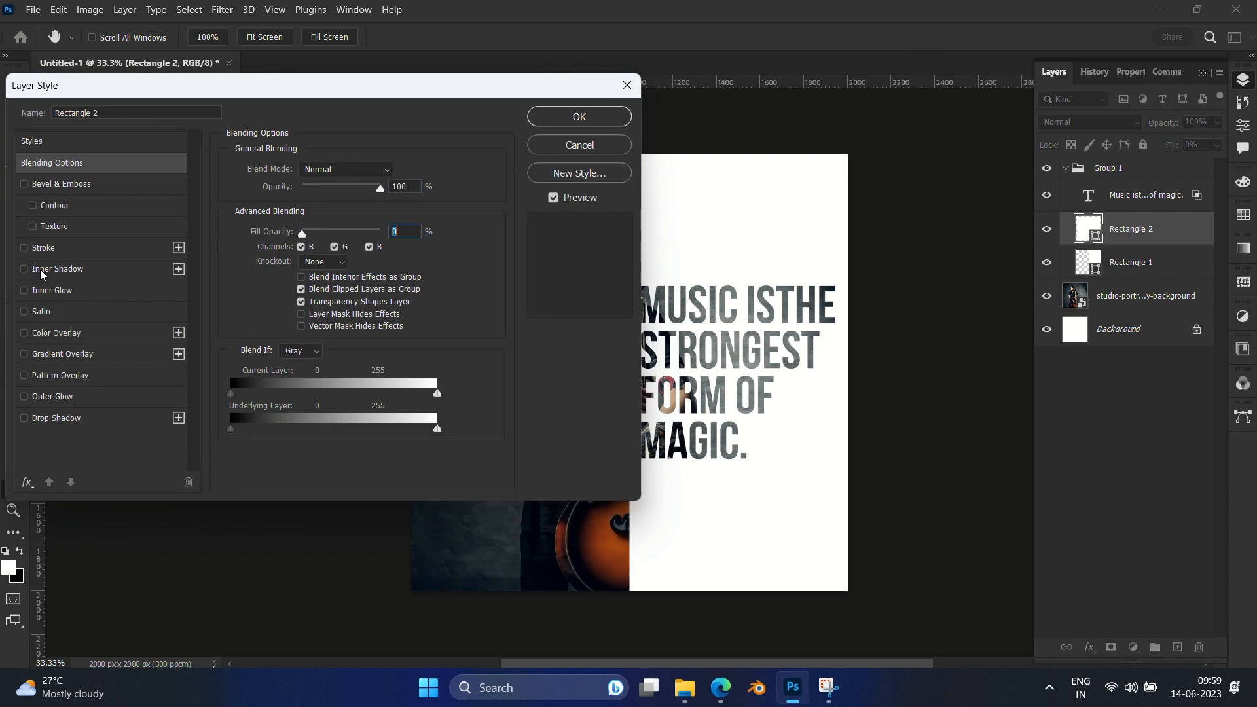
- Add a white solid-colour Stroke effect positioned inside the square and slightly adjust its size
left_click(43, 249)
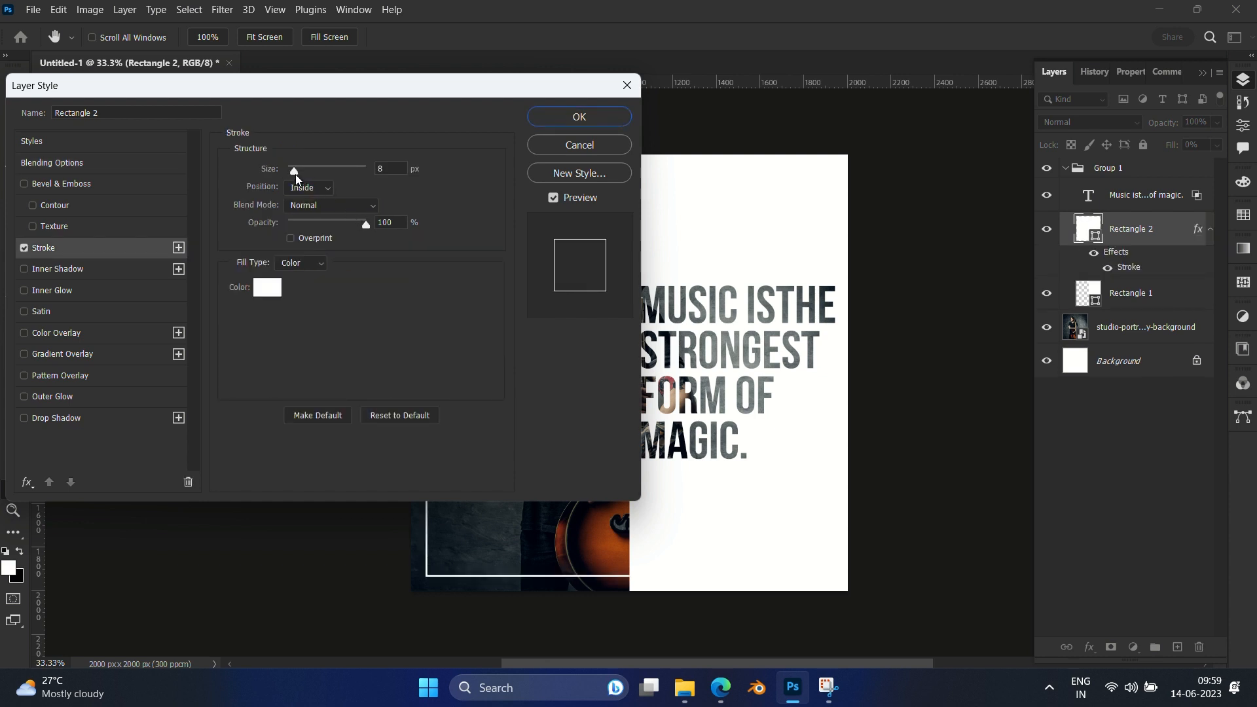
left_click_drag(296, 178, 299, 178)
left_click(551, 121)
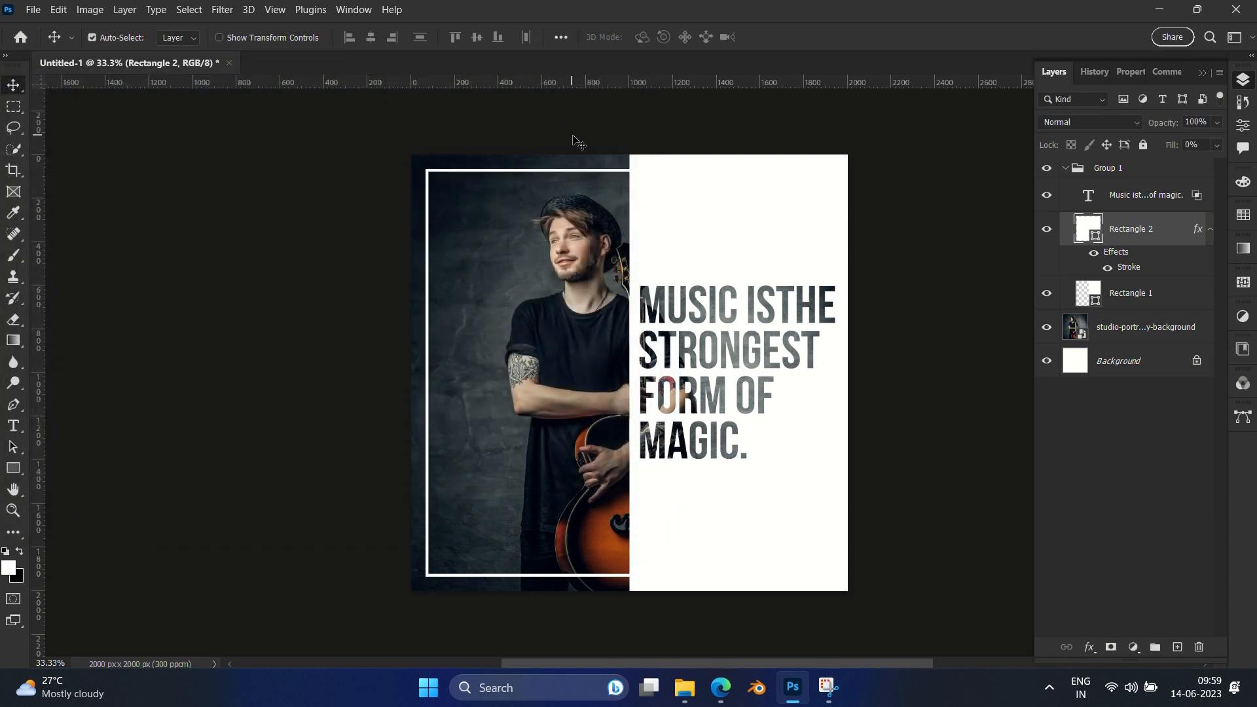
- Draw a white circle about 549 px wide directly above Rectangle 1, overlapping the canvas's lower-left corner
left_click(1133, 298)
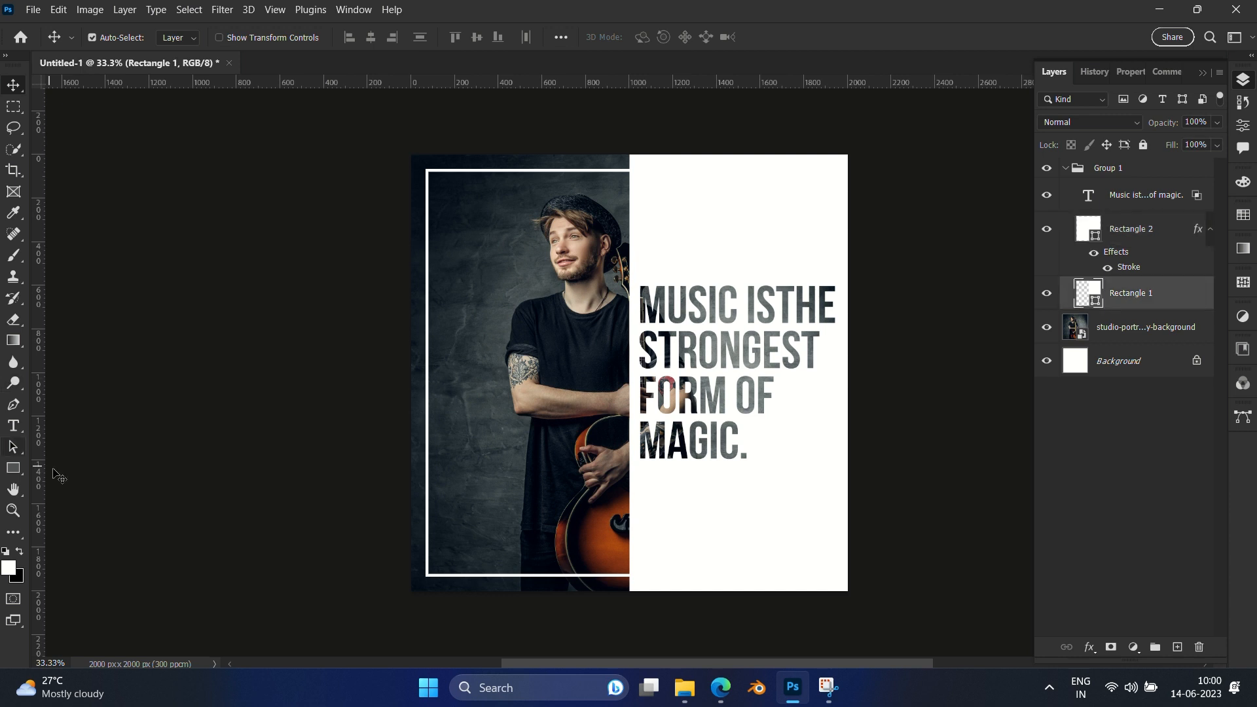
left_click(21, 465)
left_click(77, 483)
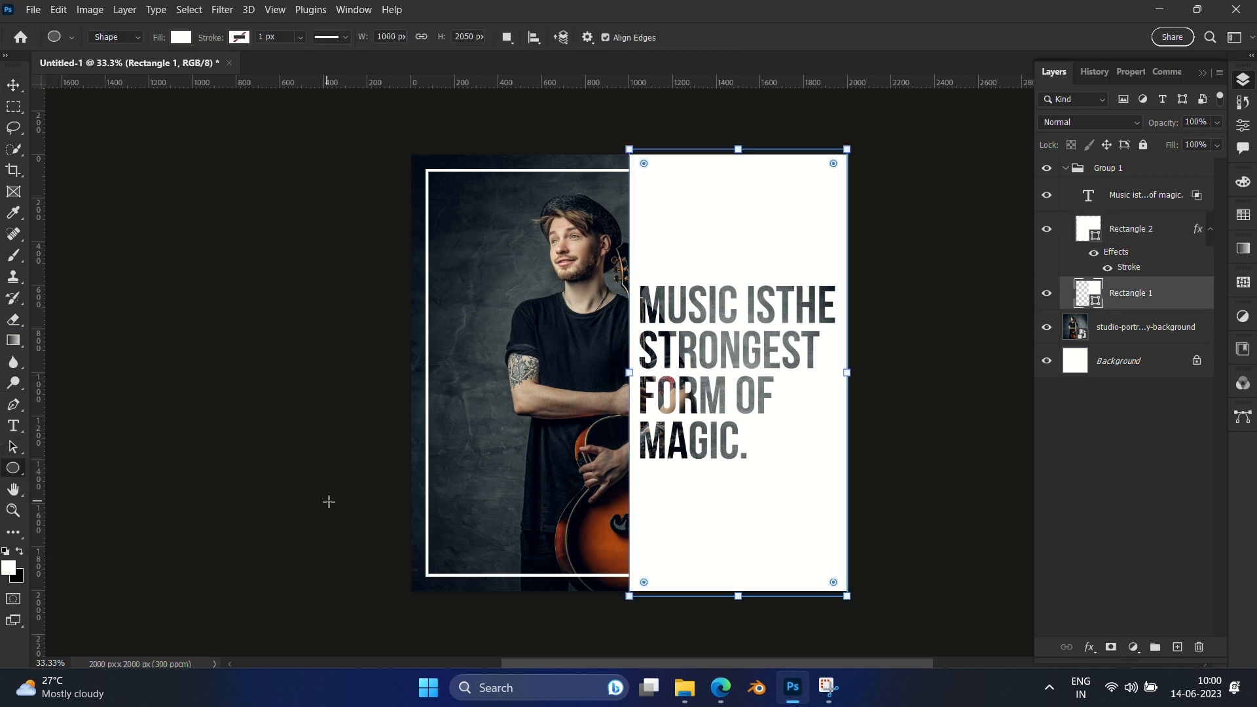
left_click_drag(387, 512, 569, 631)
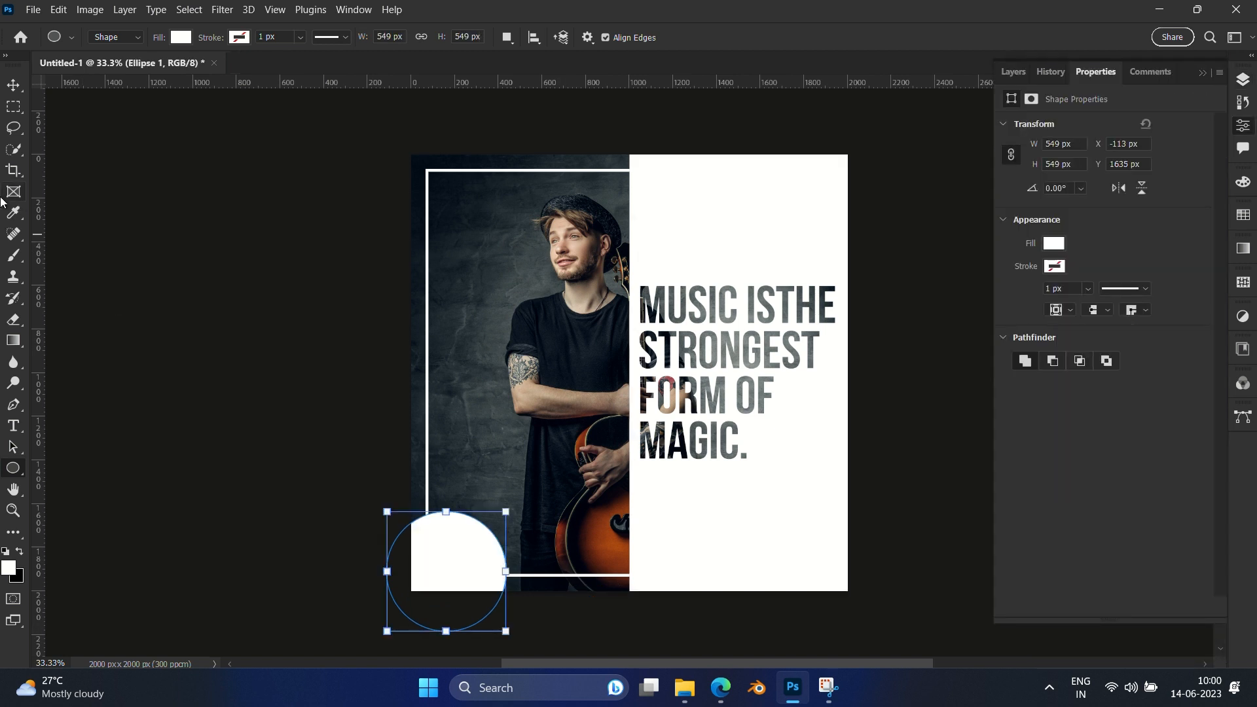
- Move the circle further off the canvas's lower-left corner, to about X -209 px and Y 1692 px
left_click(16, 88)
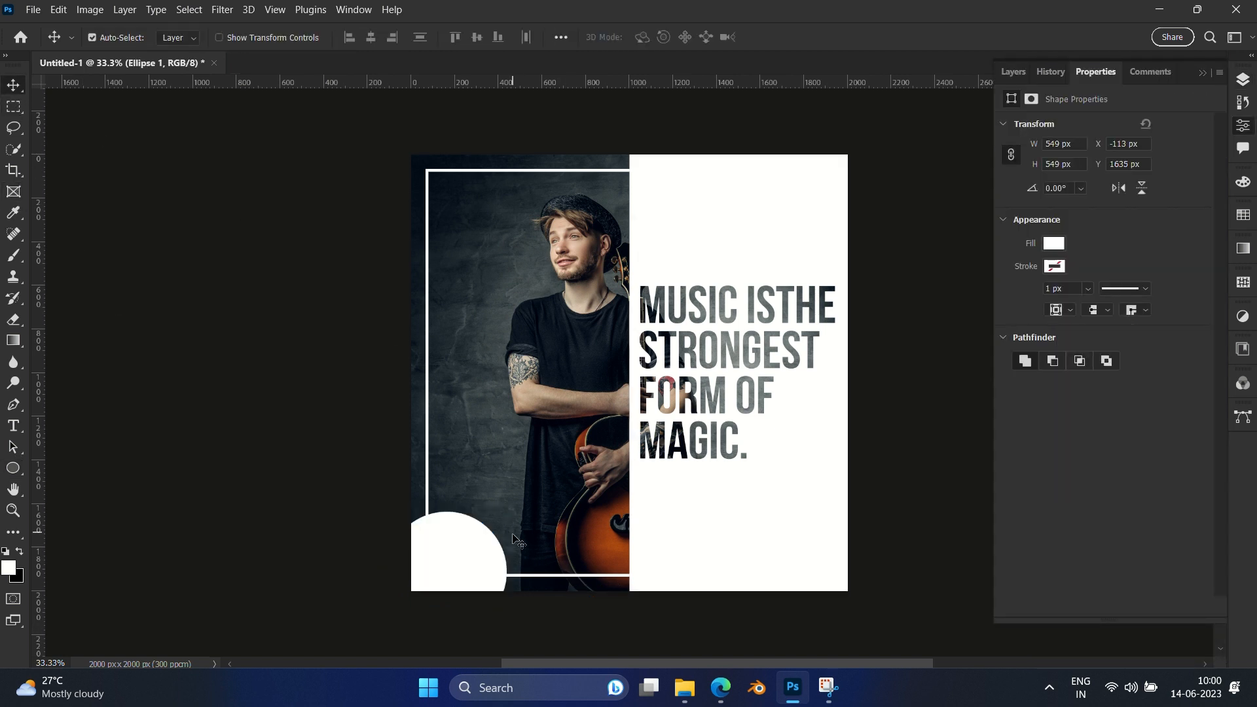
left_click(471, 556, "ctrl")
left_click_drag(470, 556, 452, 581)
key("ctrl+t")
key("Return")
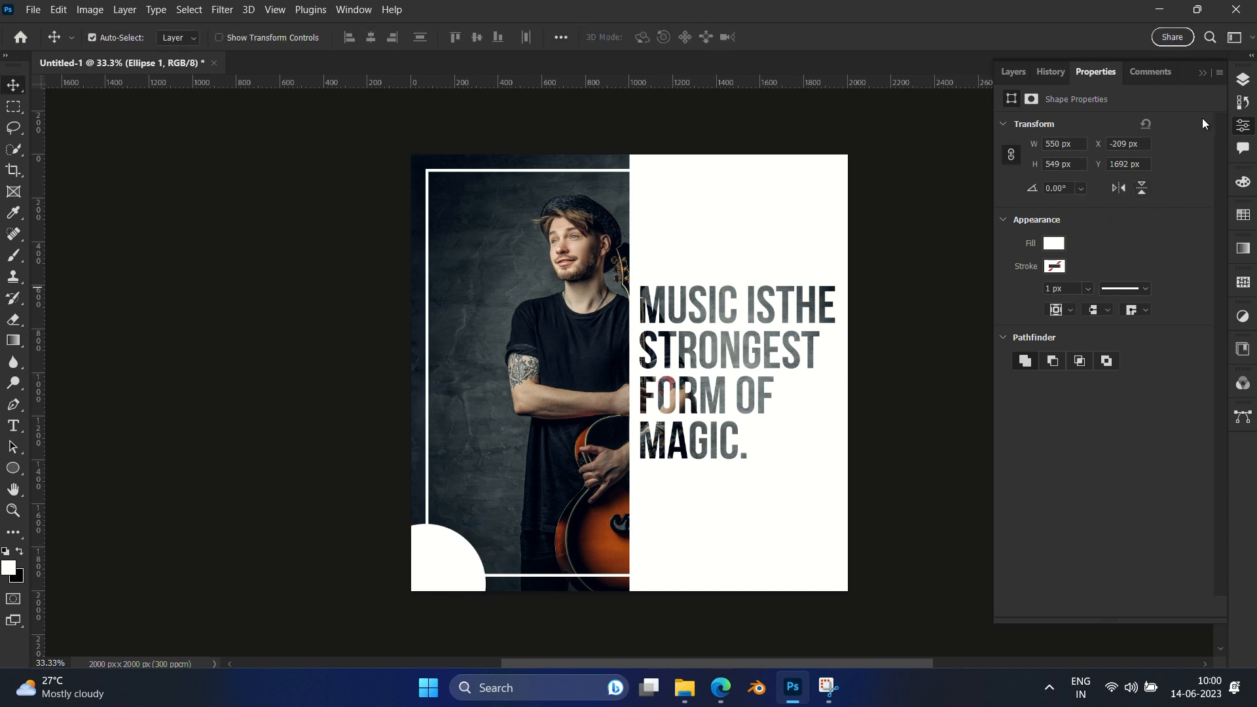
- Change the circle's fill to a dark blue-grey colour sampled from the guitarist photo
left_click(1054, 244)
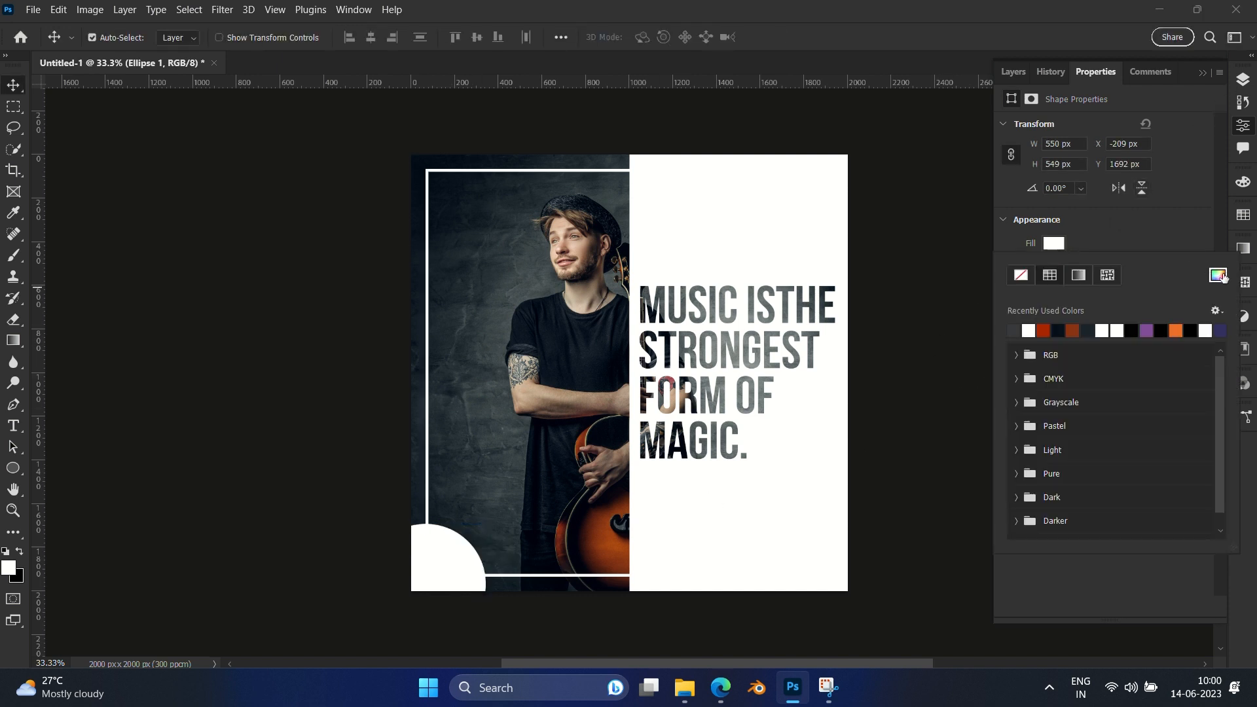
left_click(1218, 276)
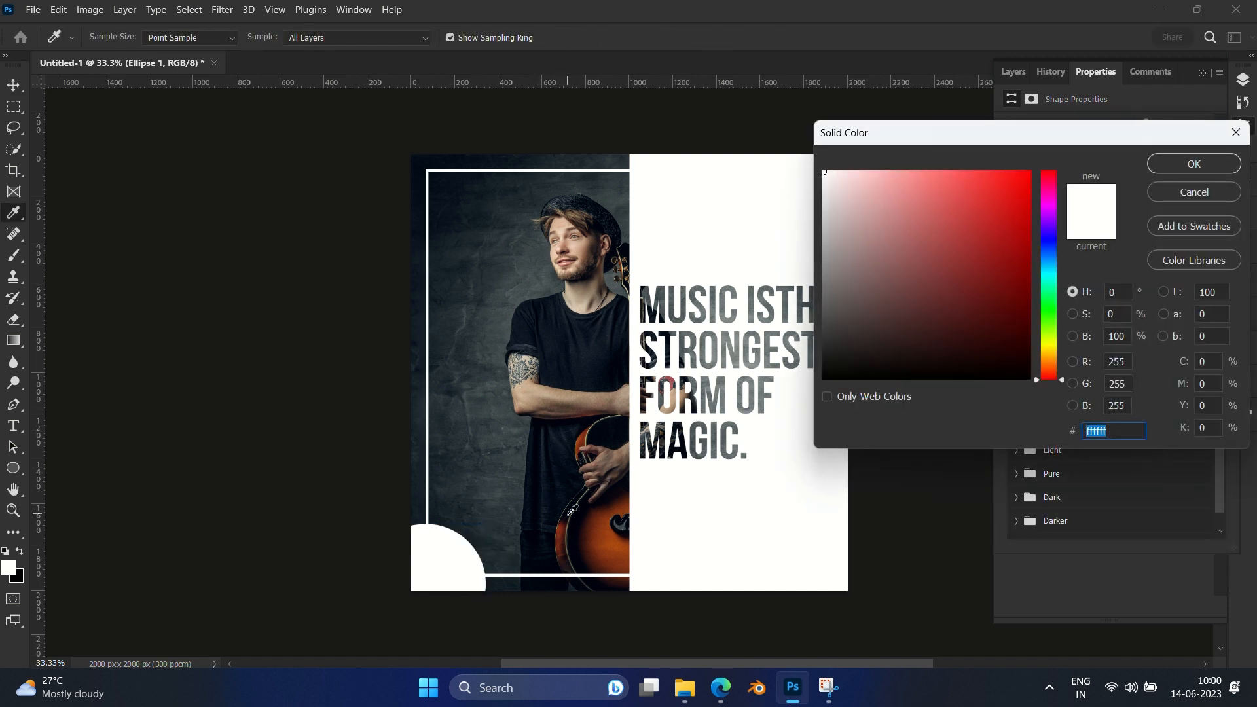
left_click(571, 510)
left_click(520, 382)
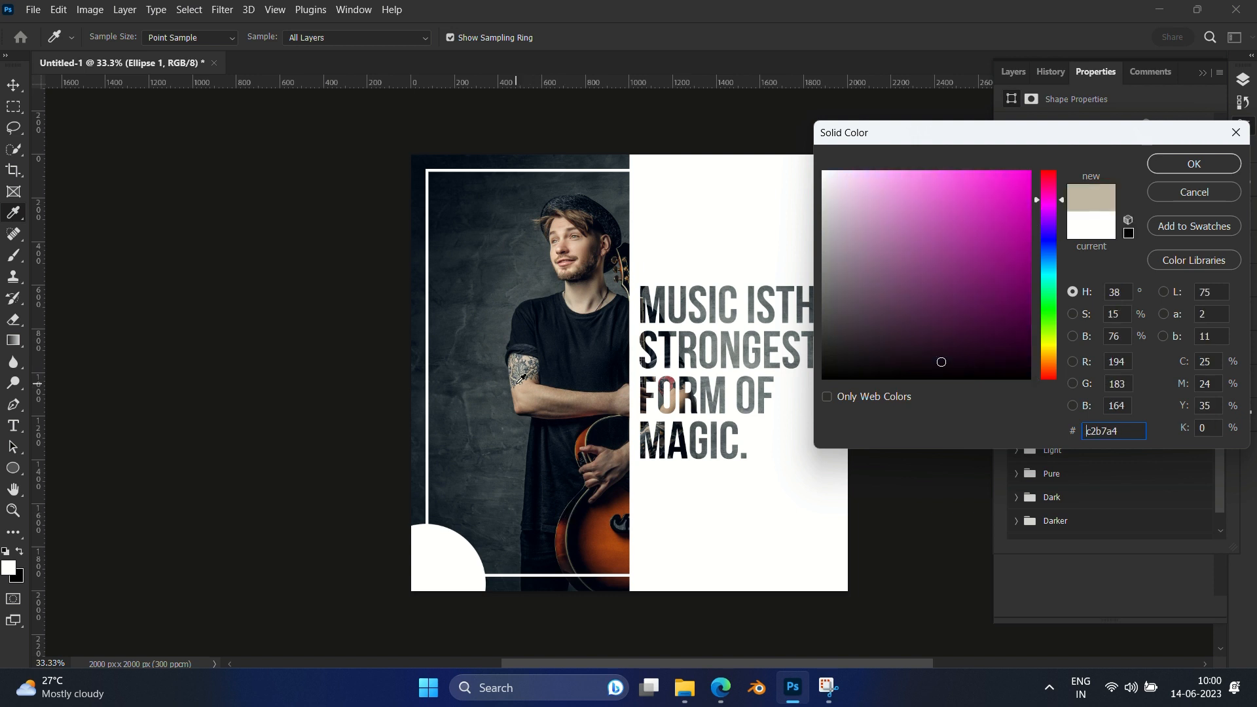
left_click(516, 381)
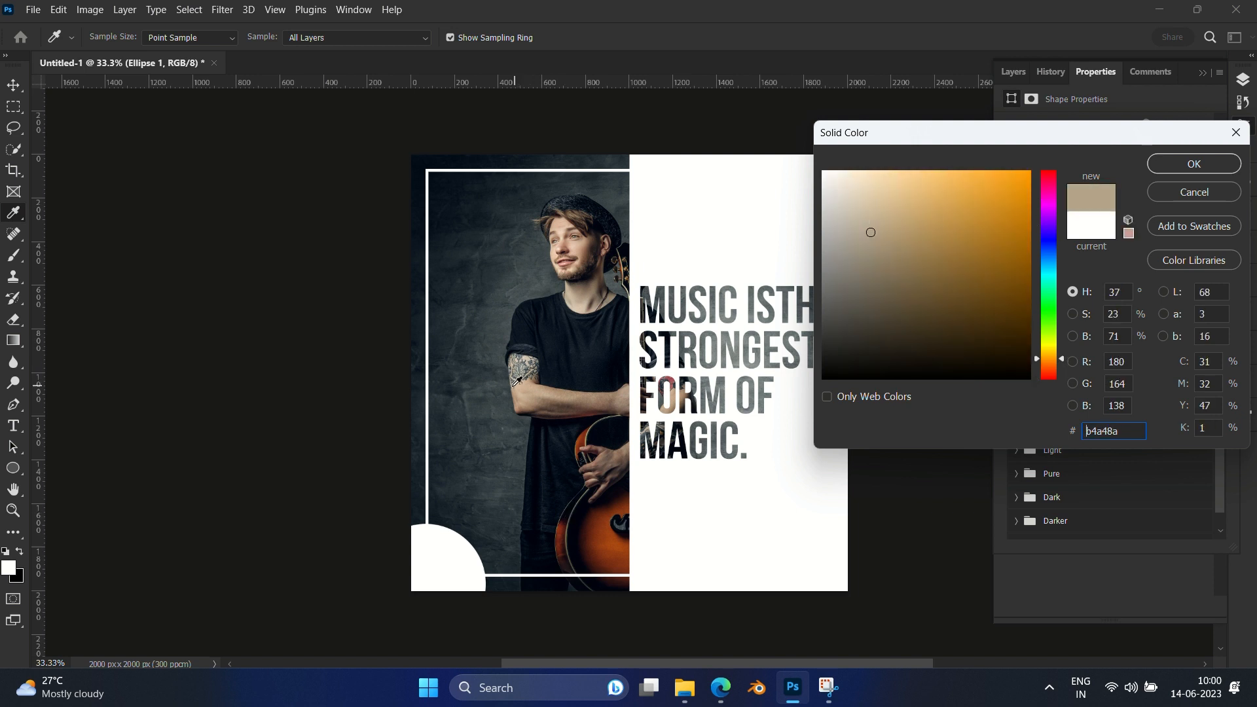
left_click_drag(512, 386, 518, 379)
left_click(1154, 167)
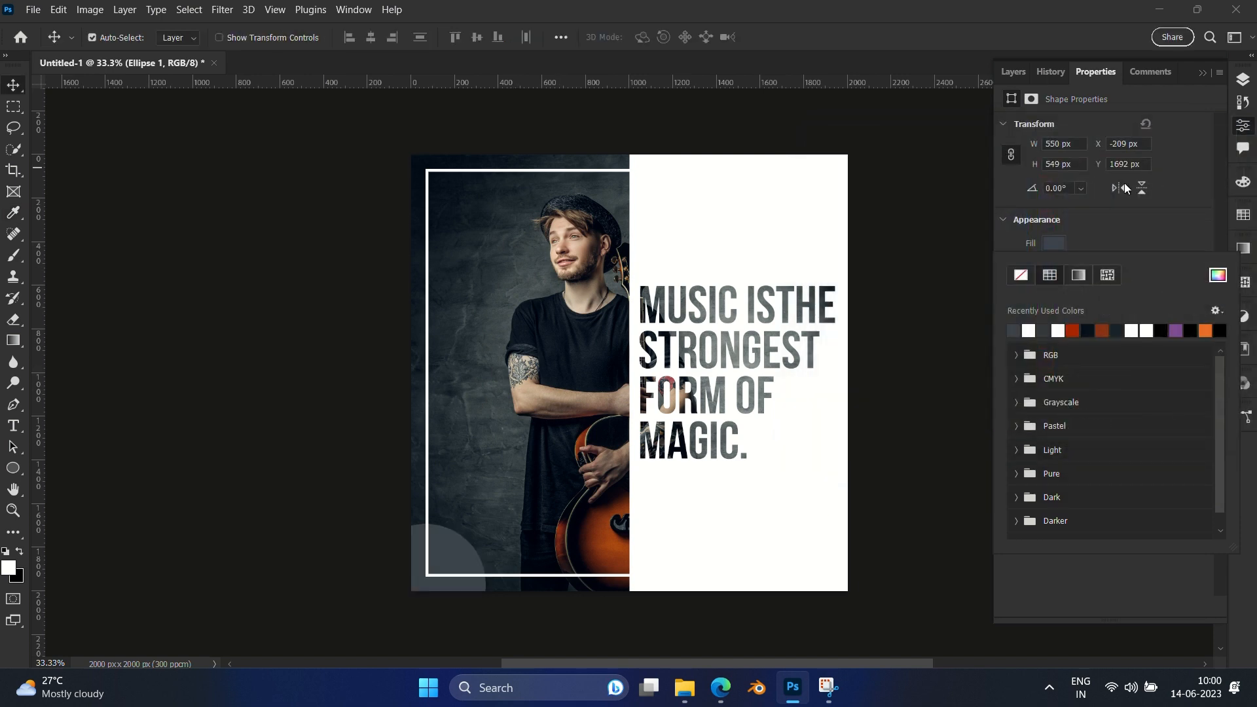
- Duplicate the circle and place the copy over the canvas's upper-right corner, centred on the square frame's corner
left_click(1243, 80)
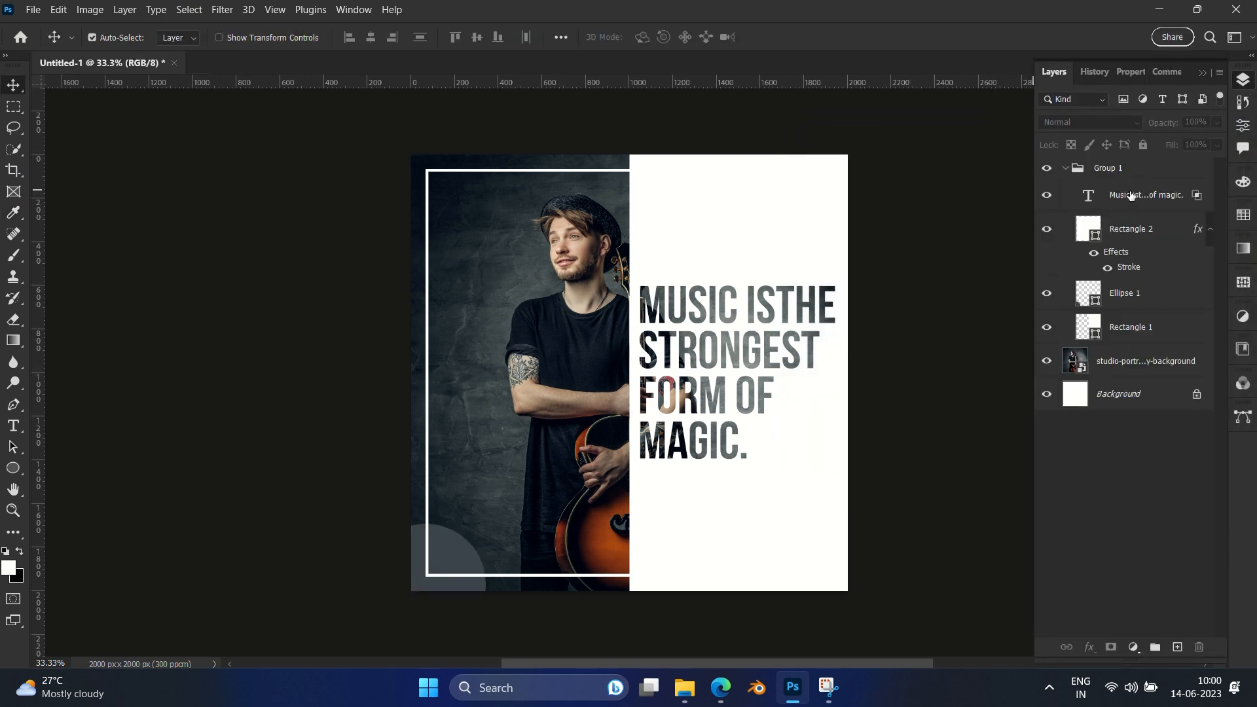
left_click(1134, 294)
key("ctrl+j")
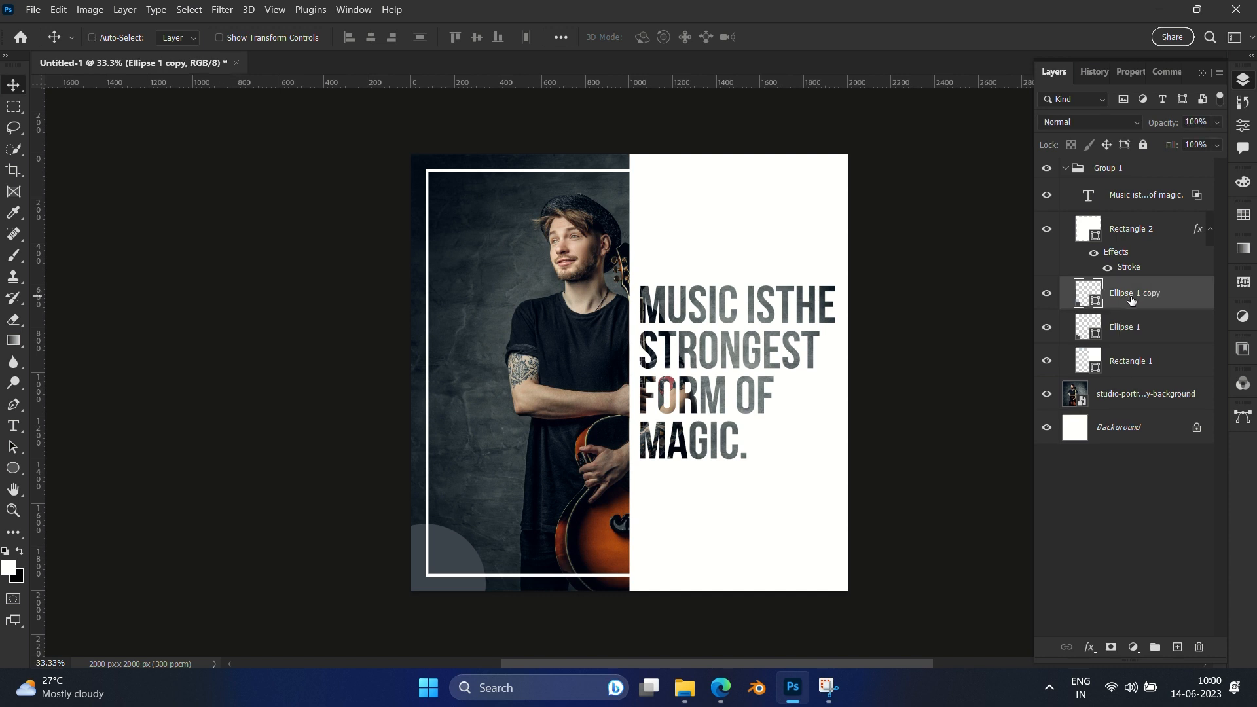
key("ctrl+t")
left_click_drag(444, 573, 849, 161)
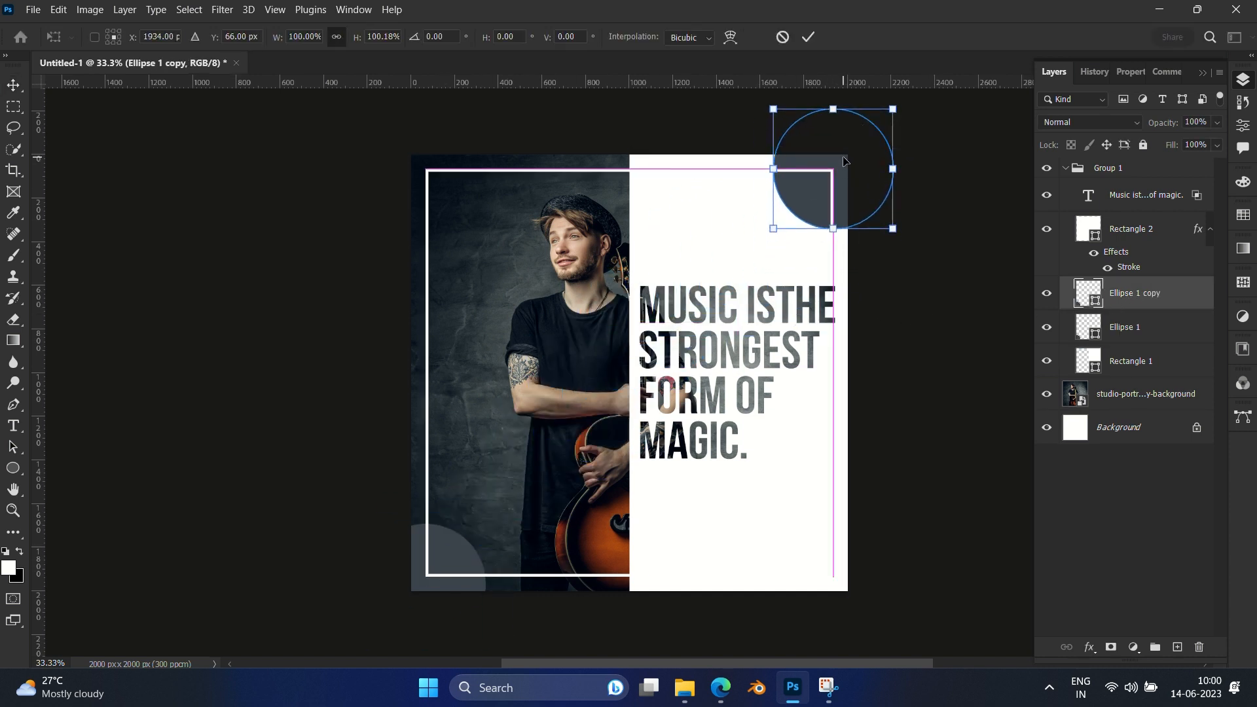
key("Return")
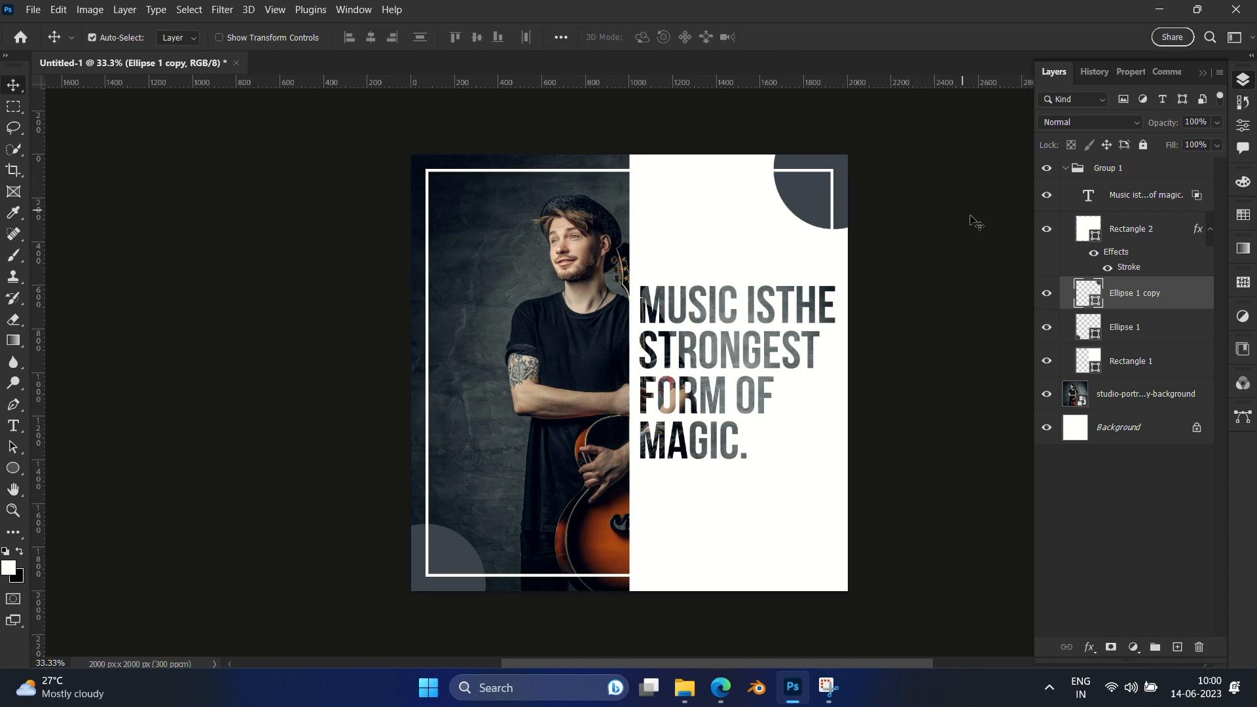
left_click_drag(592, 372, 602, 372)
key("ctrl+z")
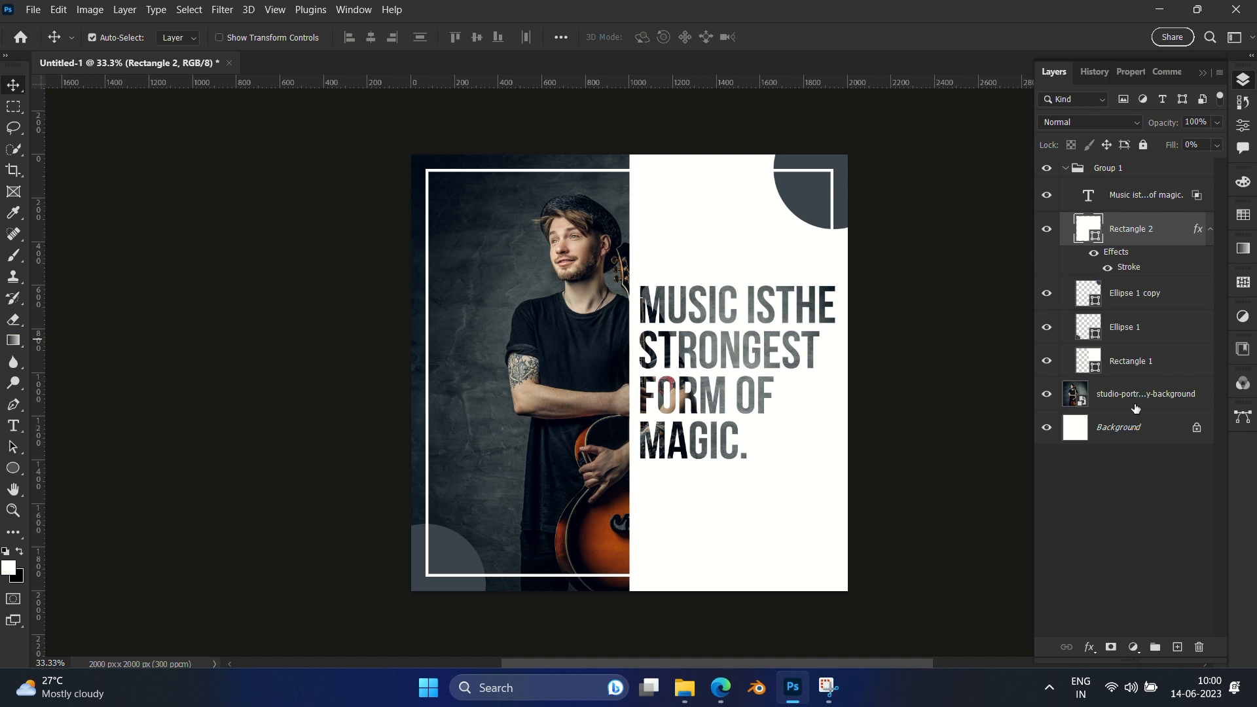
- Reposition the guitarist photo horizontally behind the white rectangle and extend its lower edge slightly
left_click(1135, 407)
key("ctrl+t")
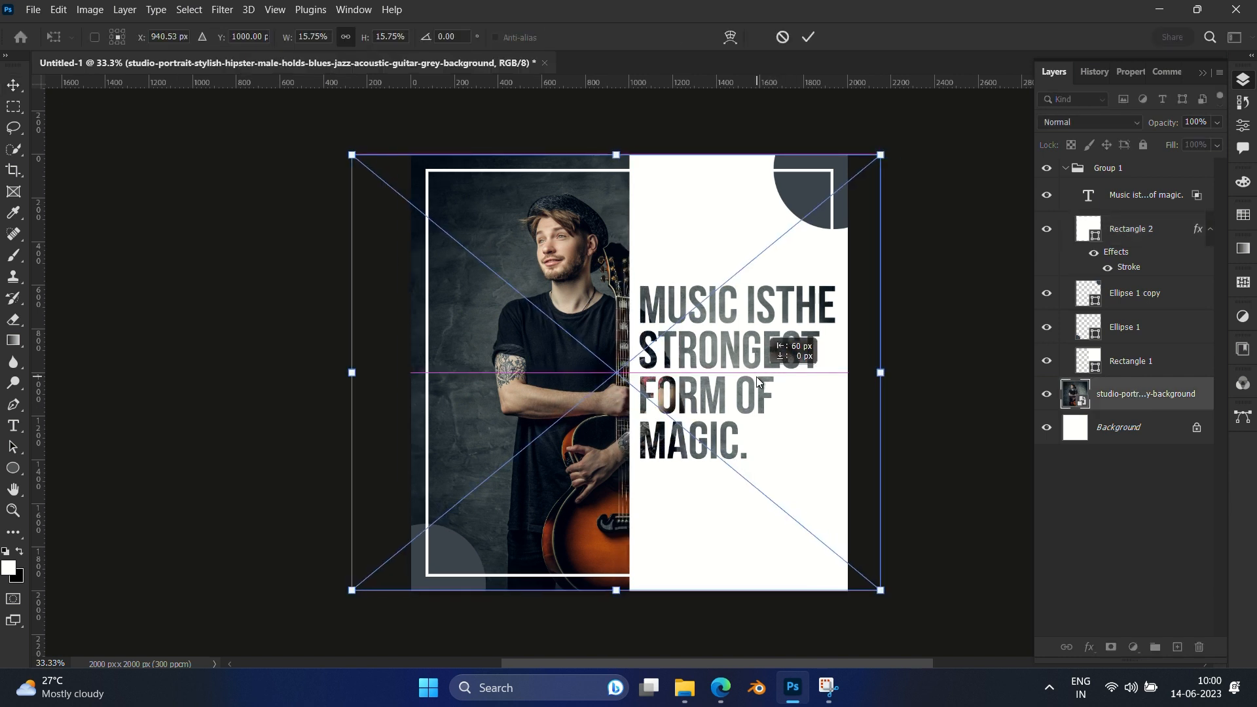
mouse_move(757, 376)
left_mouse_down()
mouse_move(795, 376)
mouse_move(752, 379)
mouse_move(764, 378)
left_mouse_up()
left_click_drag(630, 592, 630, 594)
key("Return")
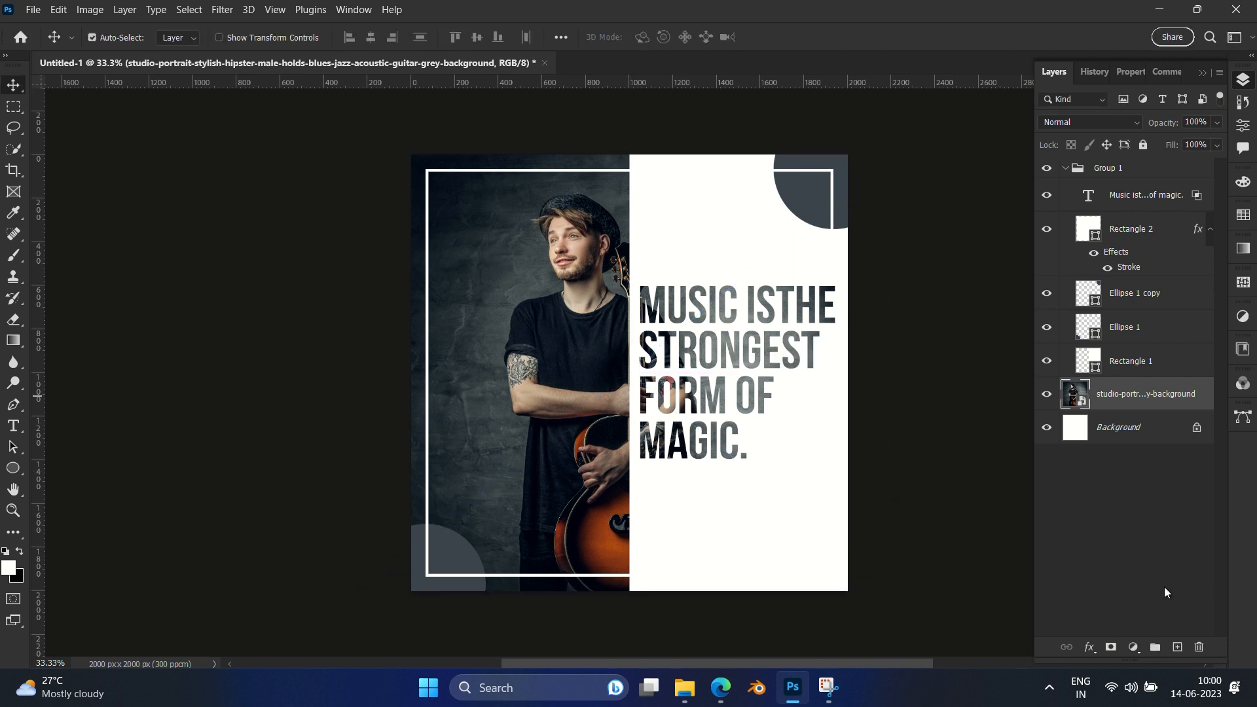
- Add a Color Lookup adjustment above the photo using the 3DLUT file Crisp_Warm.look
left_click(1132, 651)
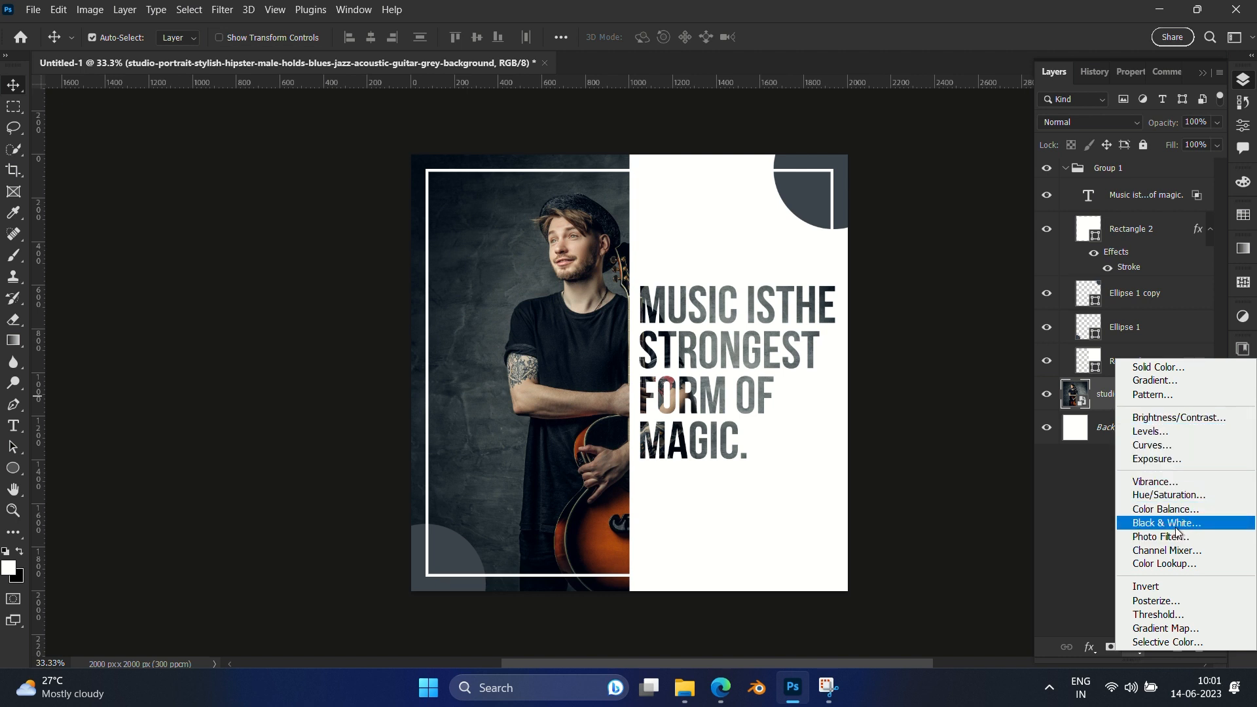
left_click(1174, 562)
left_click(1134, 126)
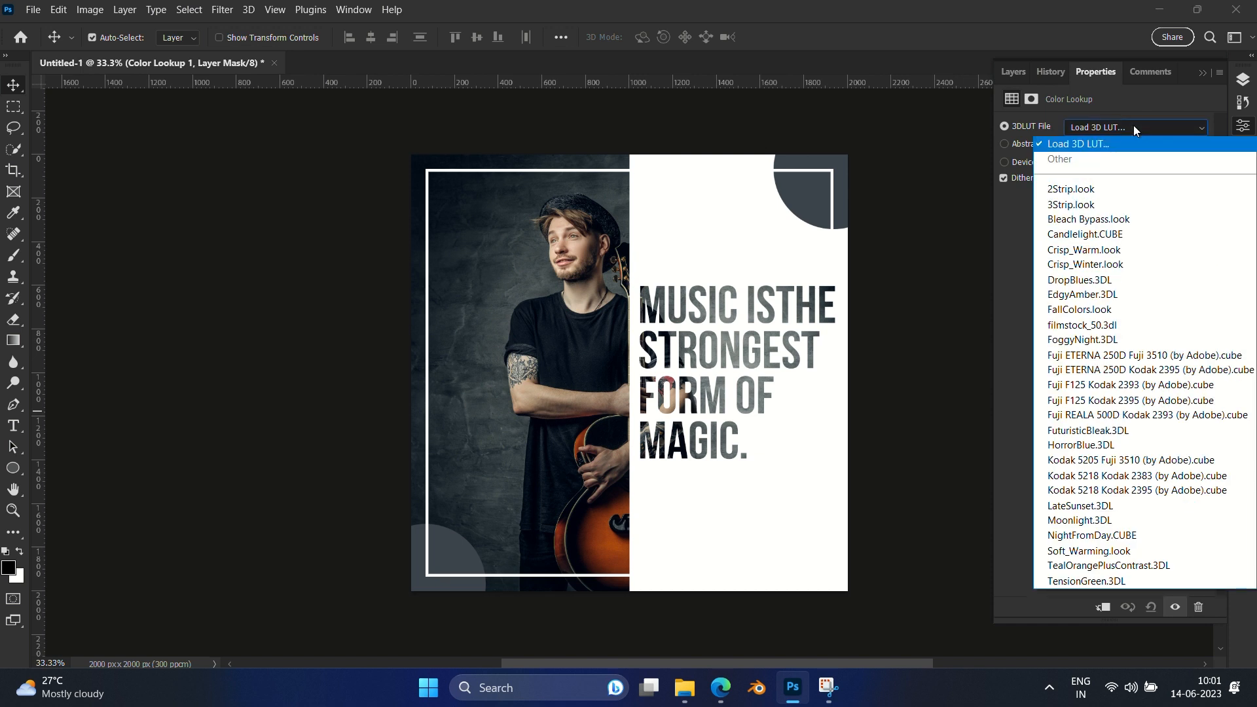
left_click(1101, 250)
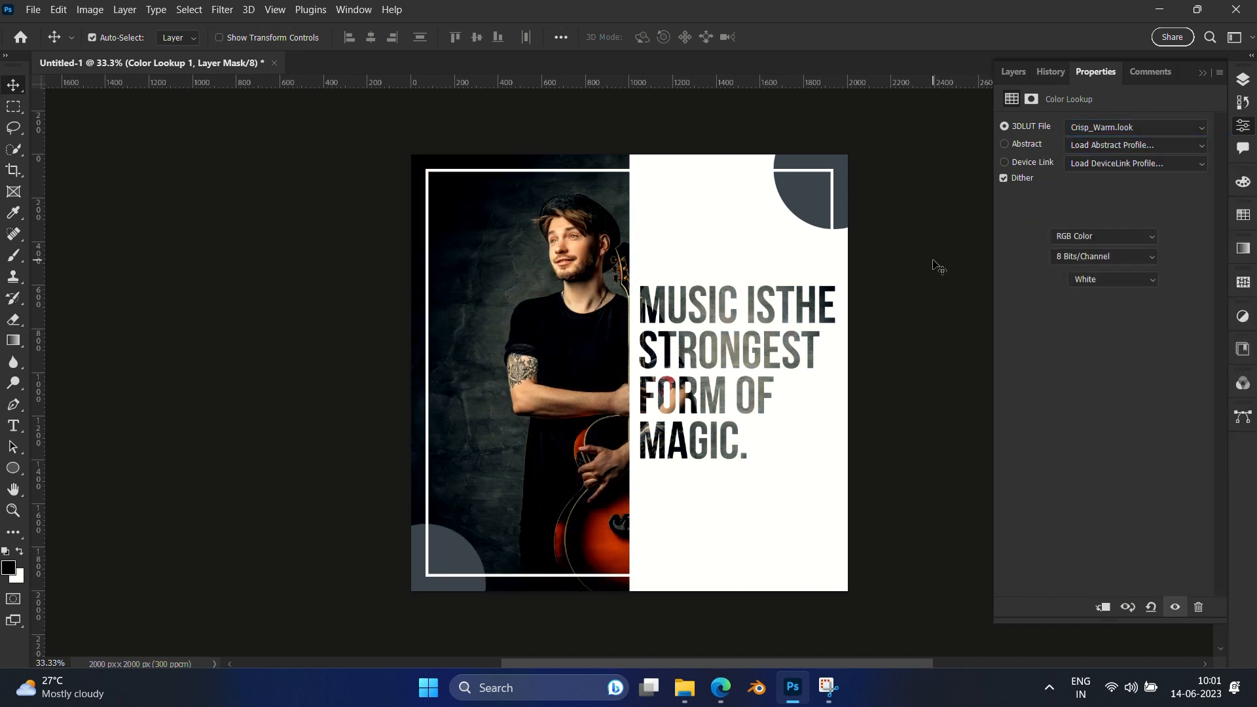
- Enlarge the quote text to about 102.2% and shift it slightly so it sits centred across the white rectangle
left_click(749, 396)
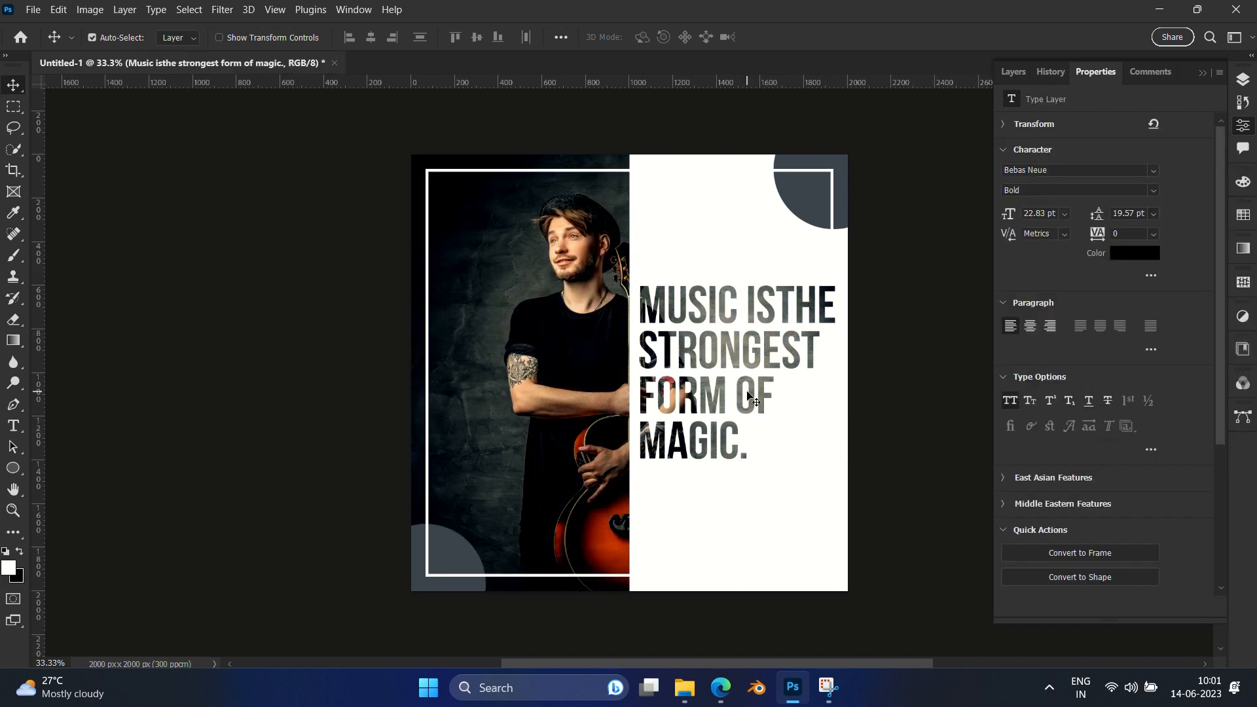
left_click_drag(748, 396, 745, 396)
key("ctrl+t")
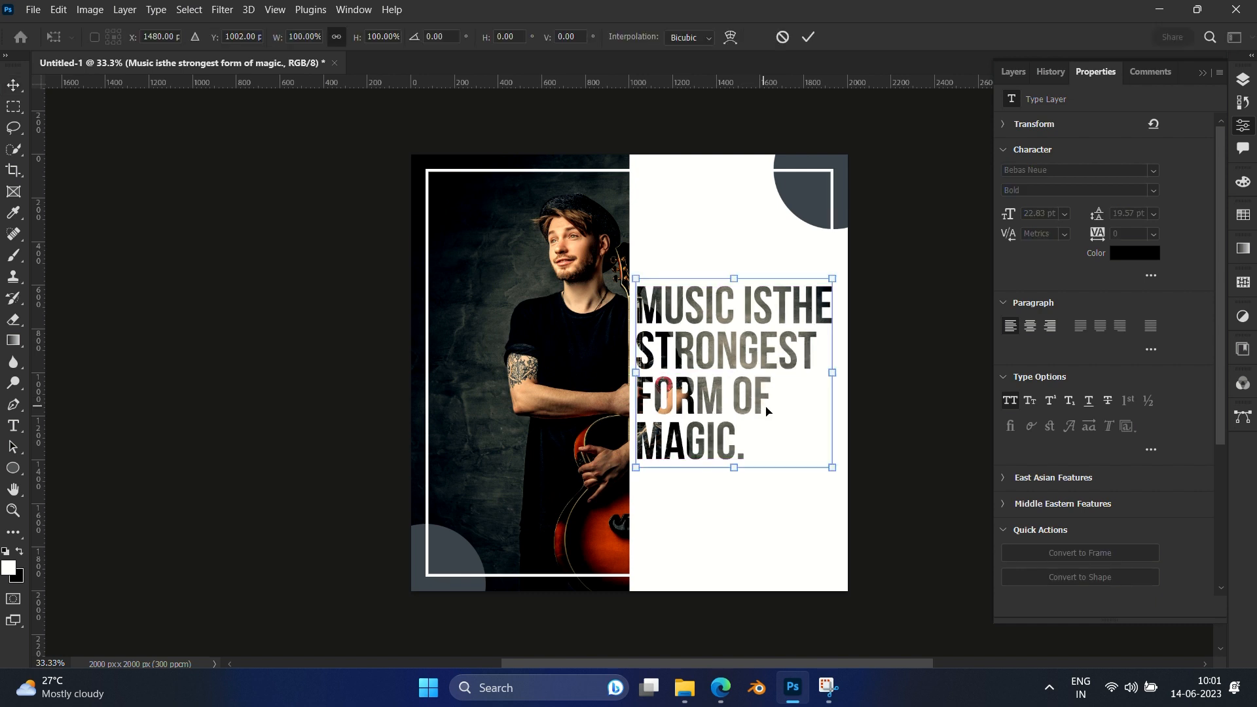
left_click_drag(824, 463, 837, 471)
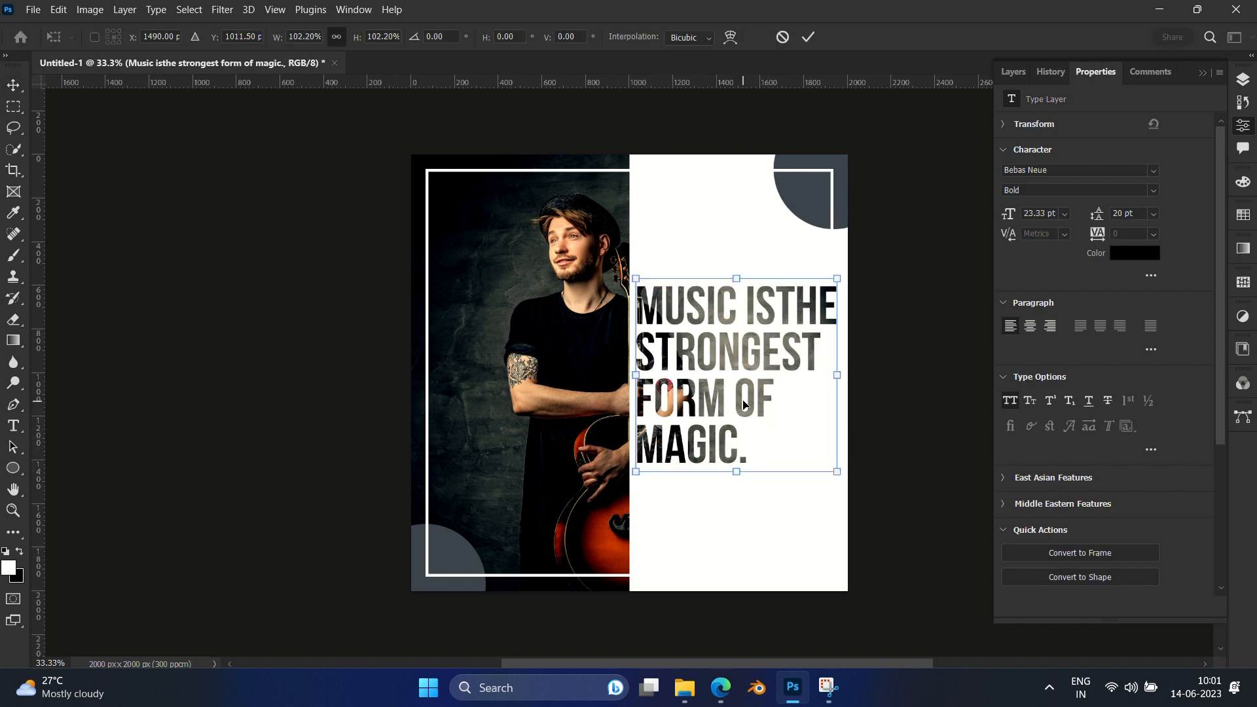
key("shift+Right")
key("shift+Up")
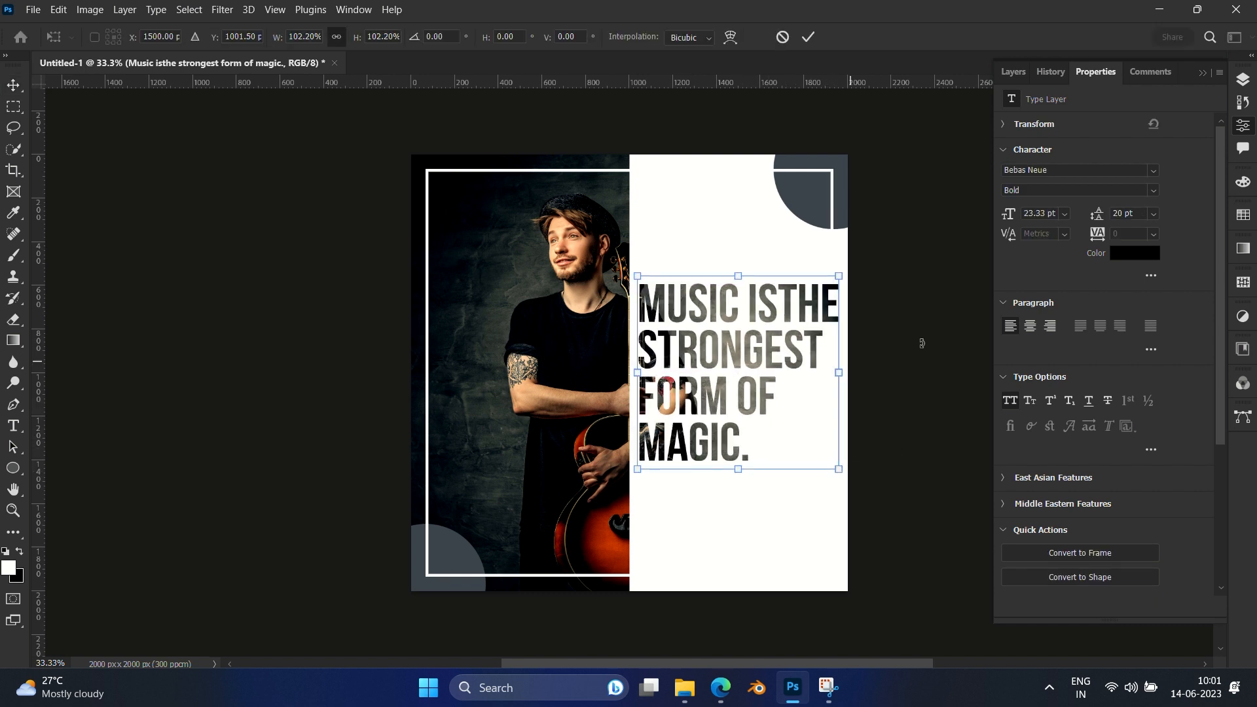
- Align the quote text's vertical centre with the Background layer
left_click(1243, 79)
left_click(1126, 456)
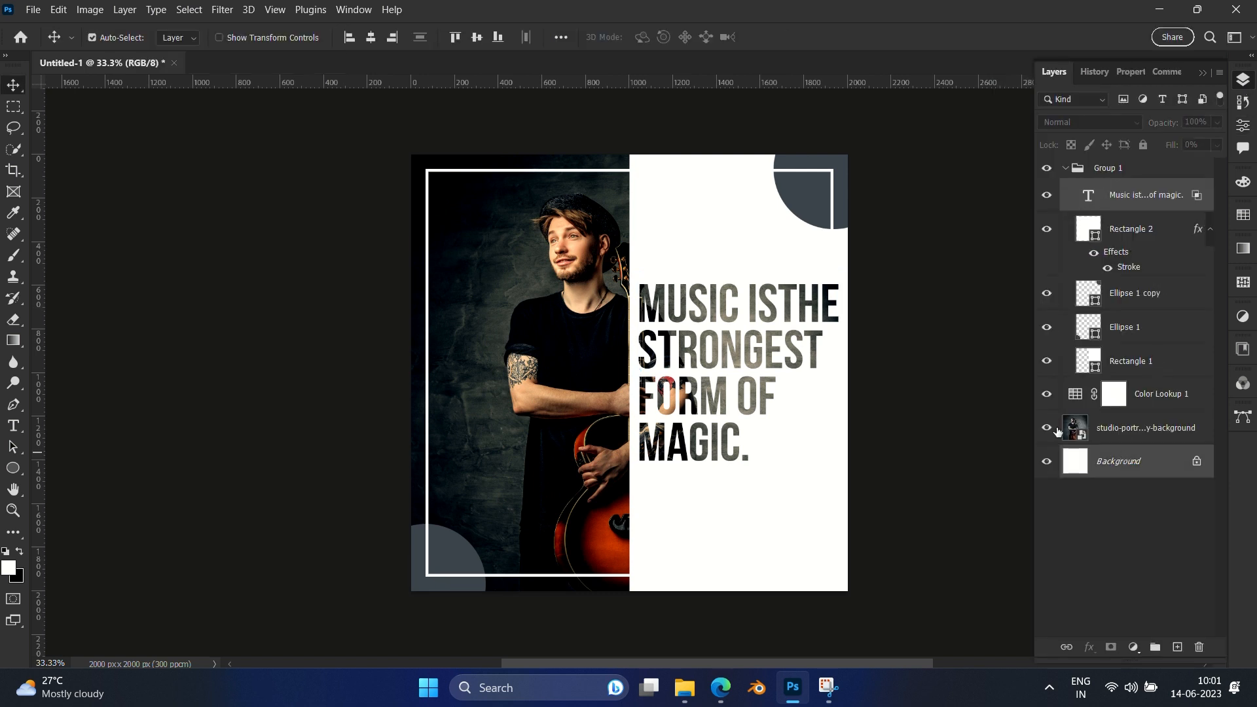
left_click(480, 40)
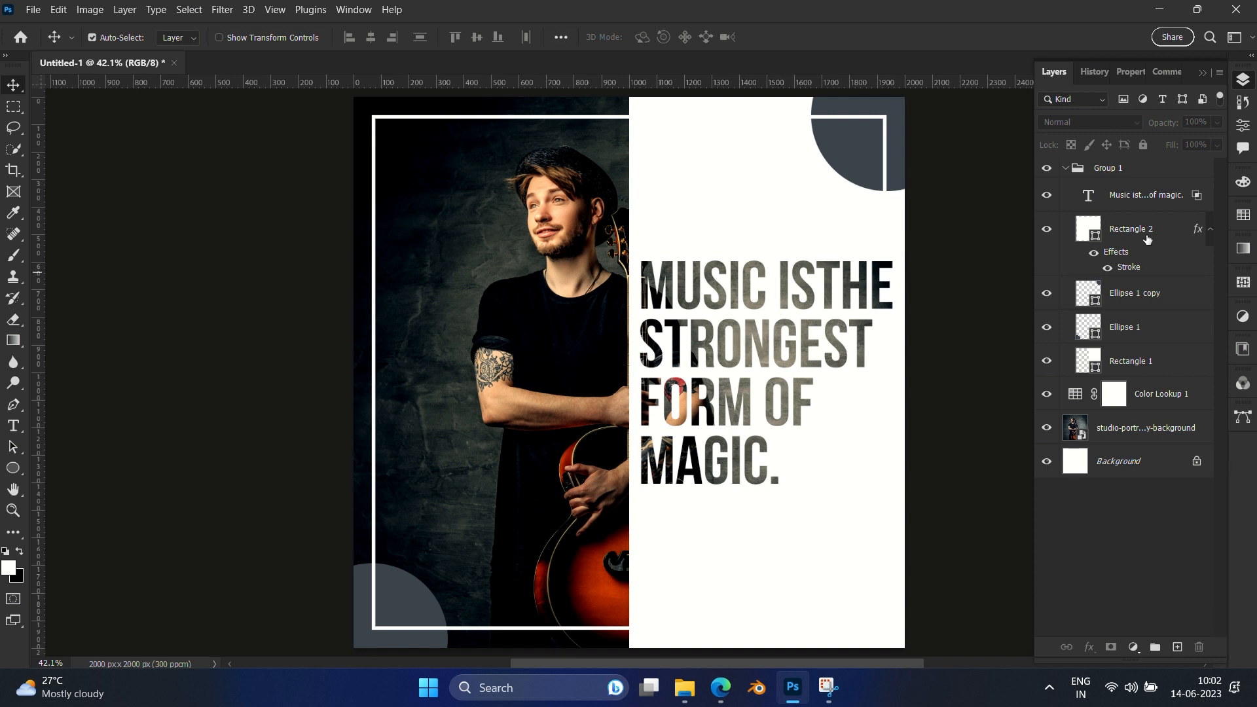
- Duplicate the quote text, scale the copy down and place it inside the frame's upper-left corner over the photo
left_click(1137, 196)
left_click(1137, 196)
key("ctrl")
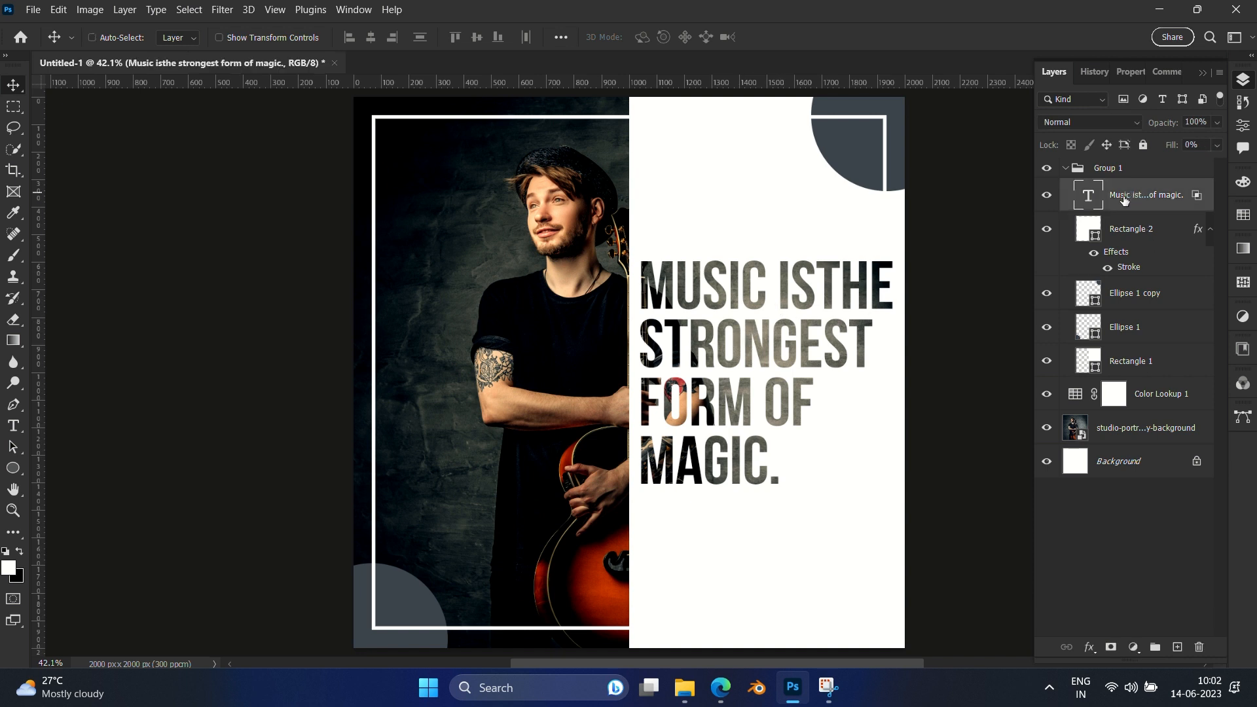
key("ctrl+j")
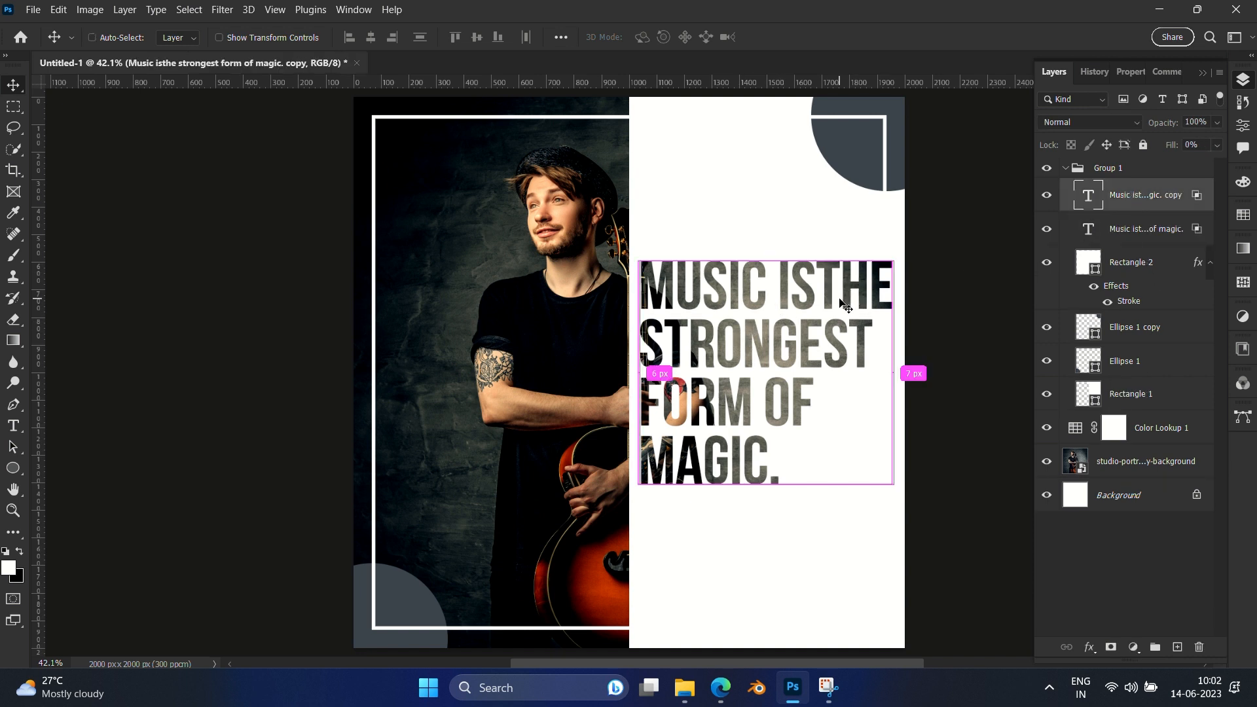
key("ctrl+t")
left_click_drag(729, 347, 475, 231)
left_click_drag(640, 382, 482, 231)
key("Return")
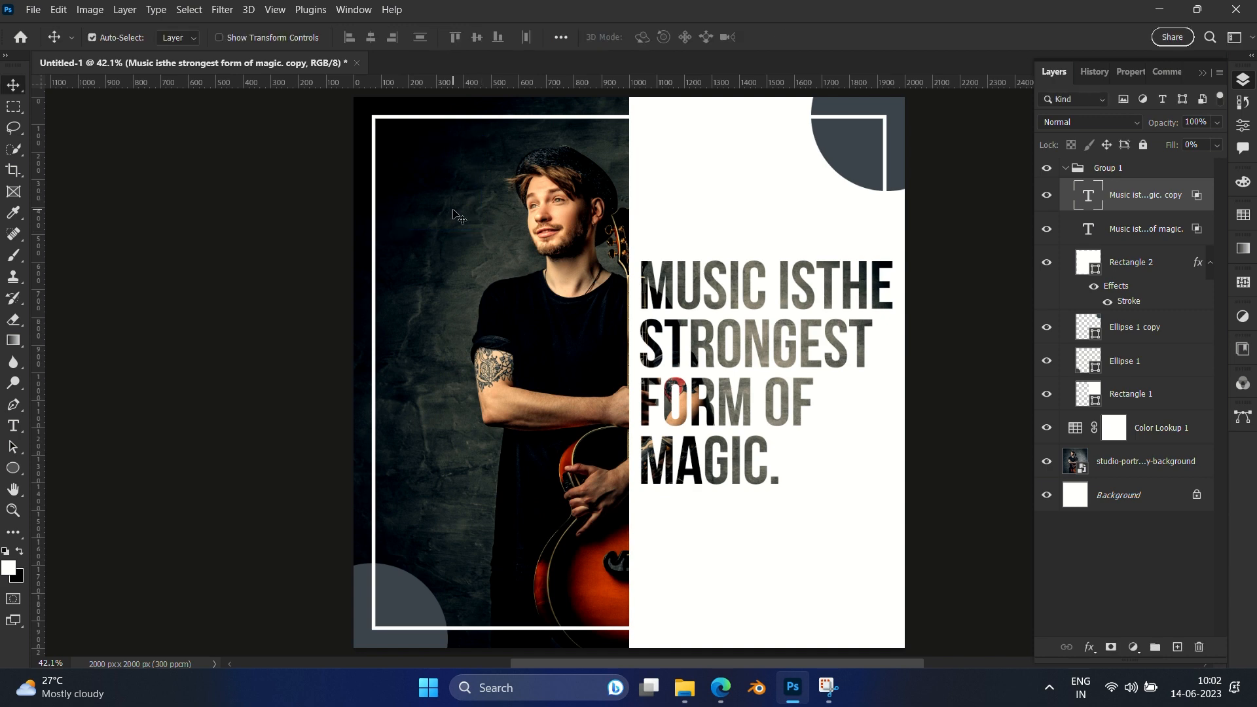
- Set the small text copy's fill opacity to 100% and turn off its knockout in the blending options
right_click(1197, 200)
left_click(1039, 10)
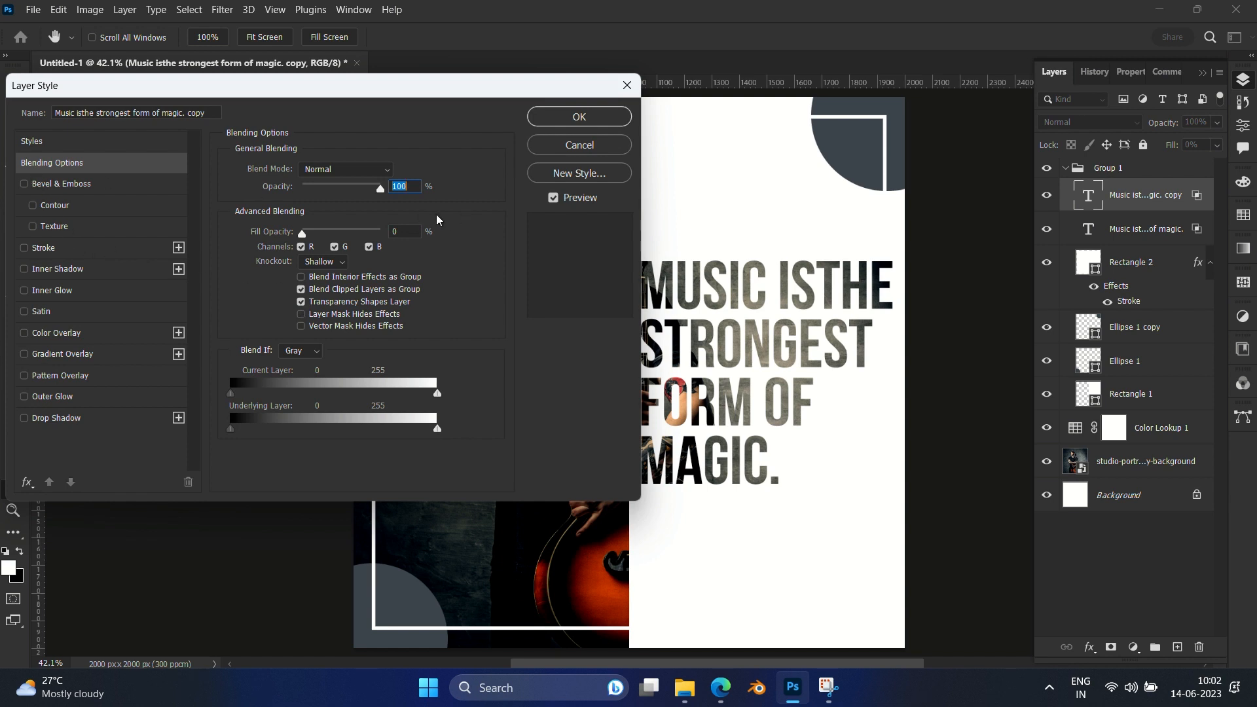
left_click_drag(300, 234, 458, 238)
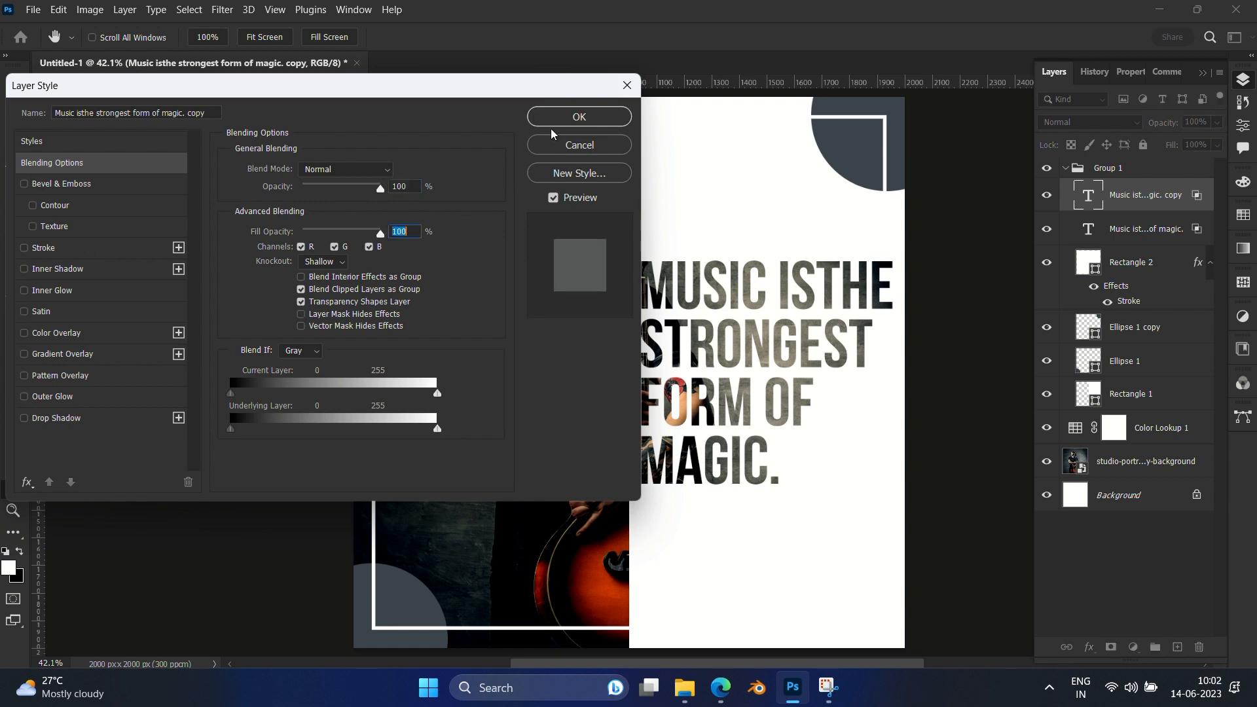
left_click(323, 262)
left_click(322, 265)
left_click(570, 119)
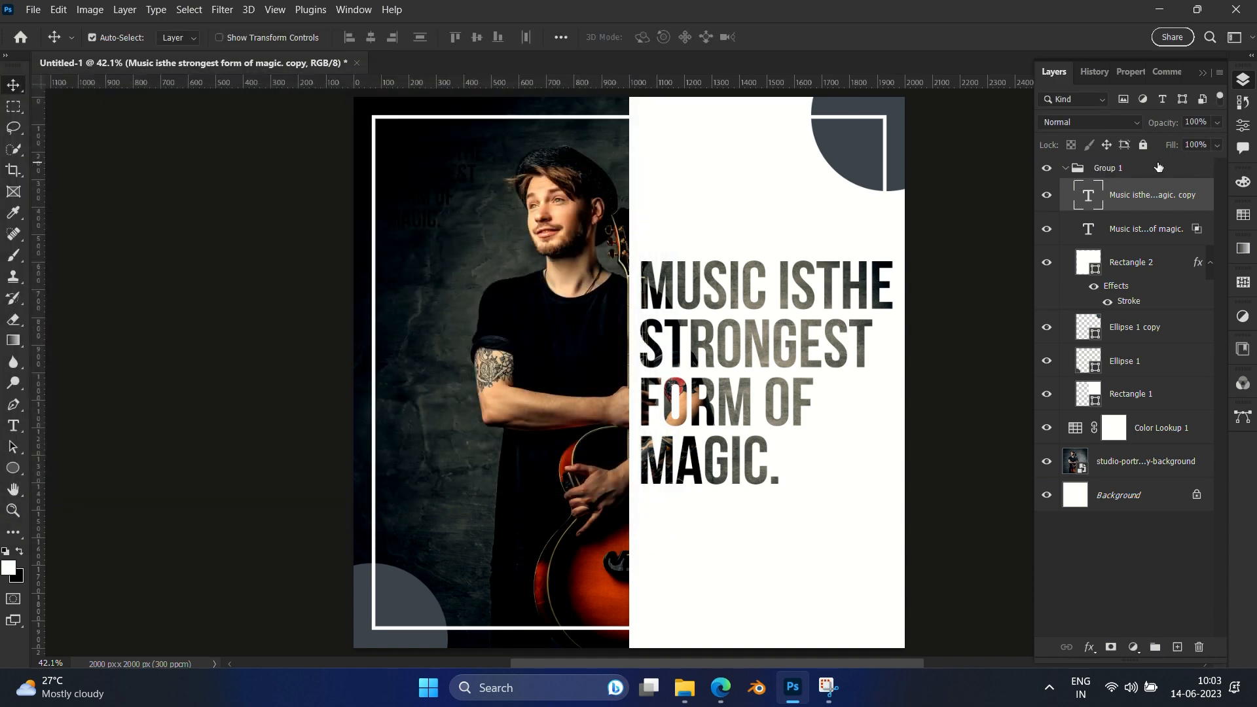
- Move the text copy out of Group 1 to the top of the layer stack and colour it white (ffffff)
left_click_drag(1120, 199, 1106, 161)
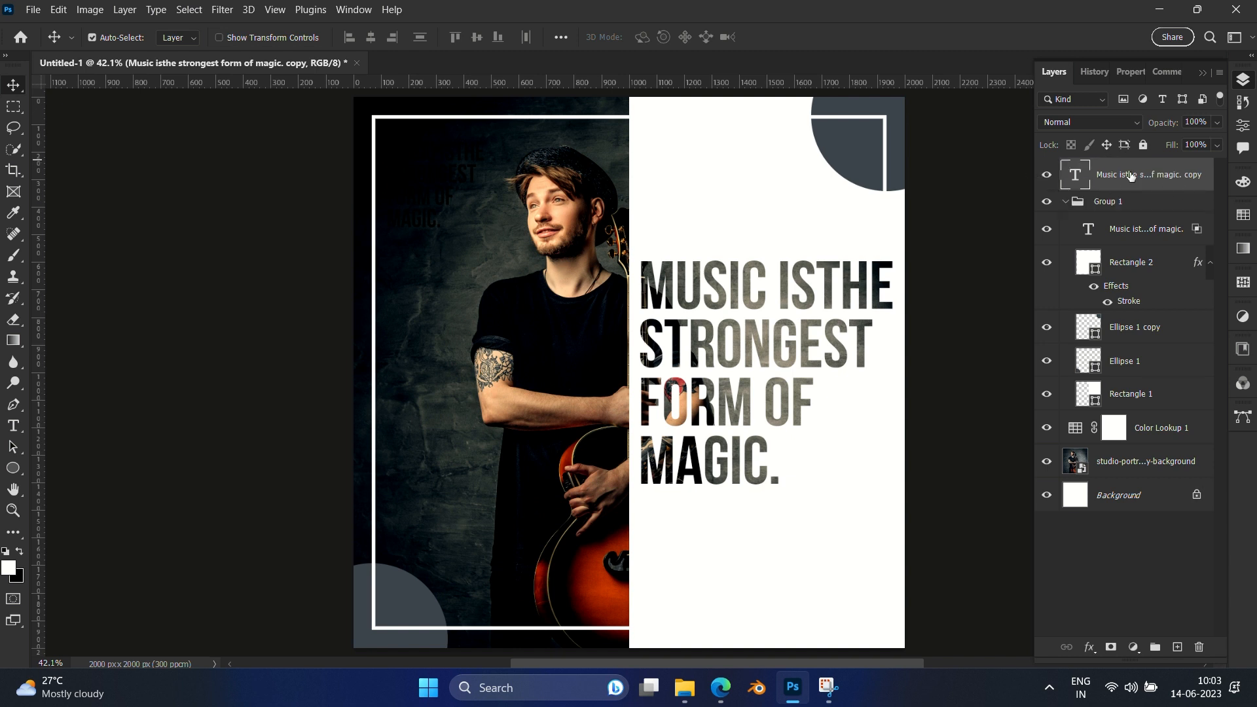
left_click(1244, 126)
left_click(1138, 247)
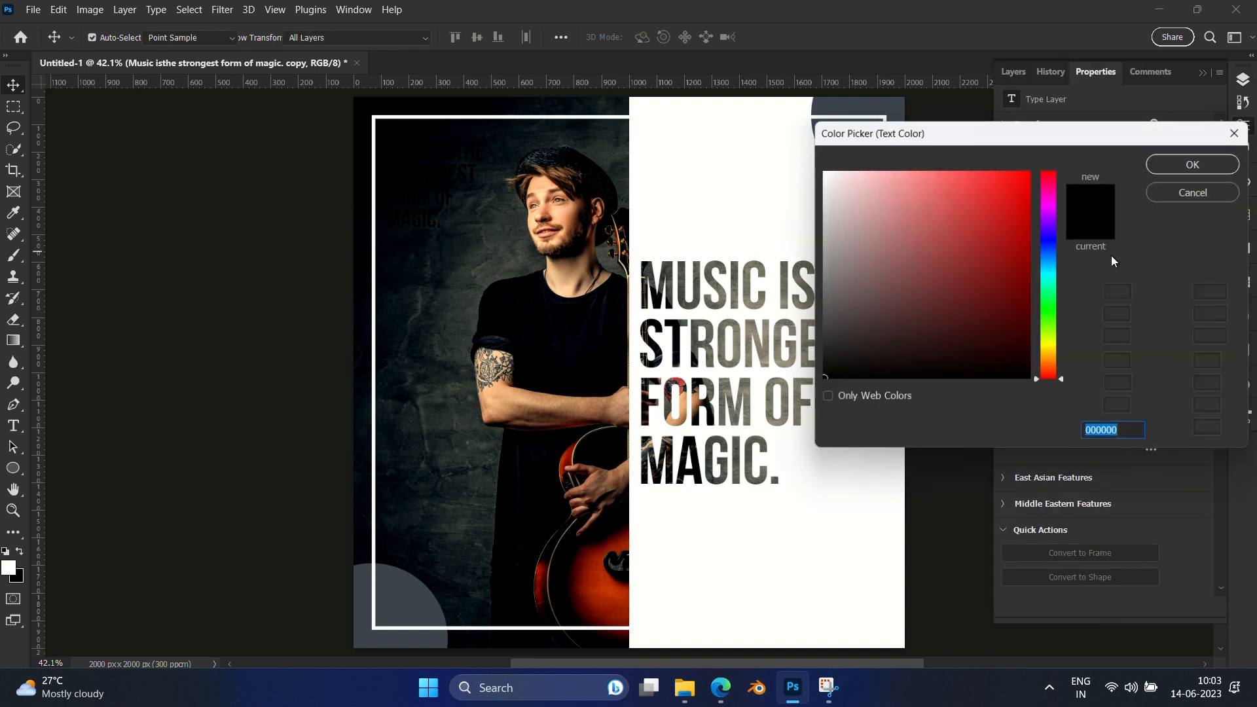
left_click_drag(881, 197, 738, 90)
left_click(1205, 169)
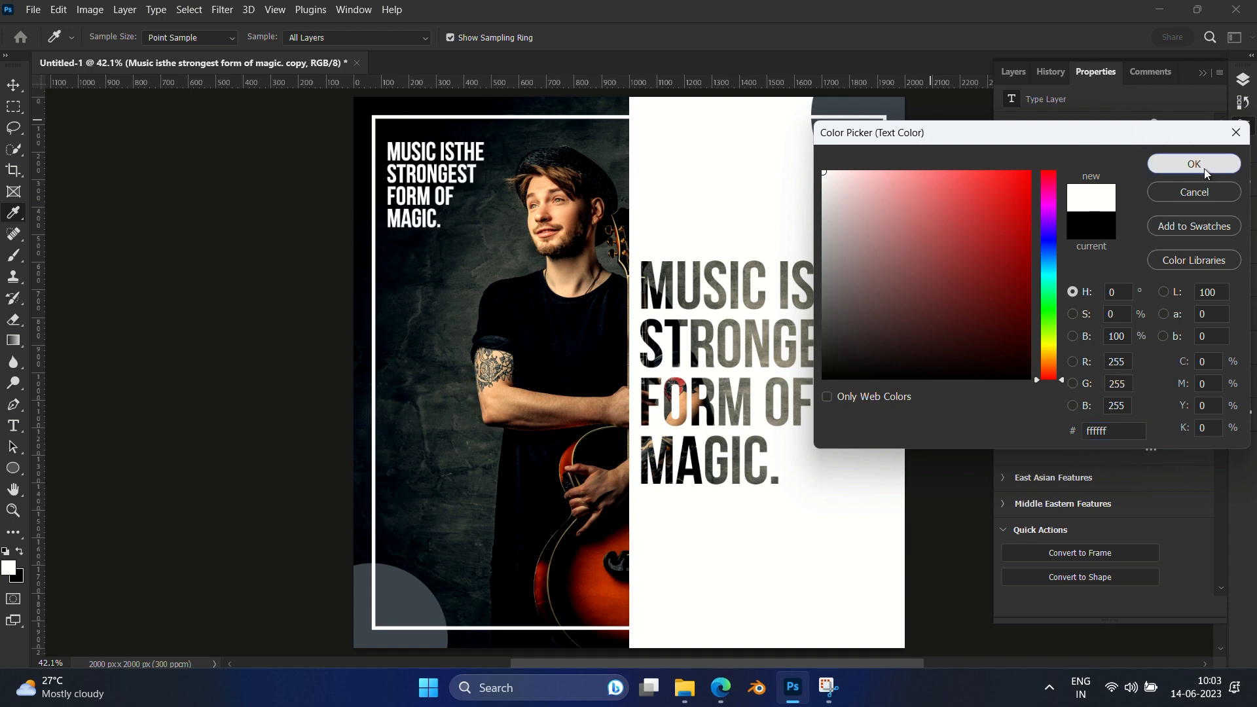
- Replace the small copy's wording with "Album Cover" on two lines
double_click(441, 166)
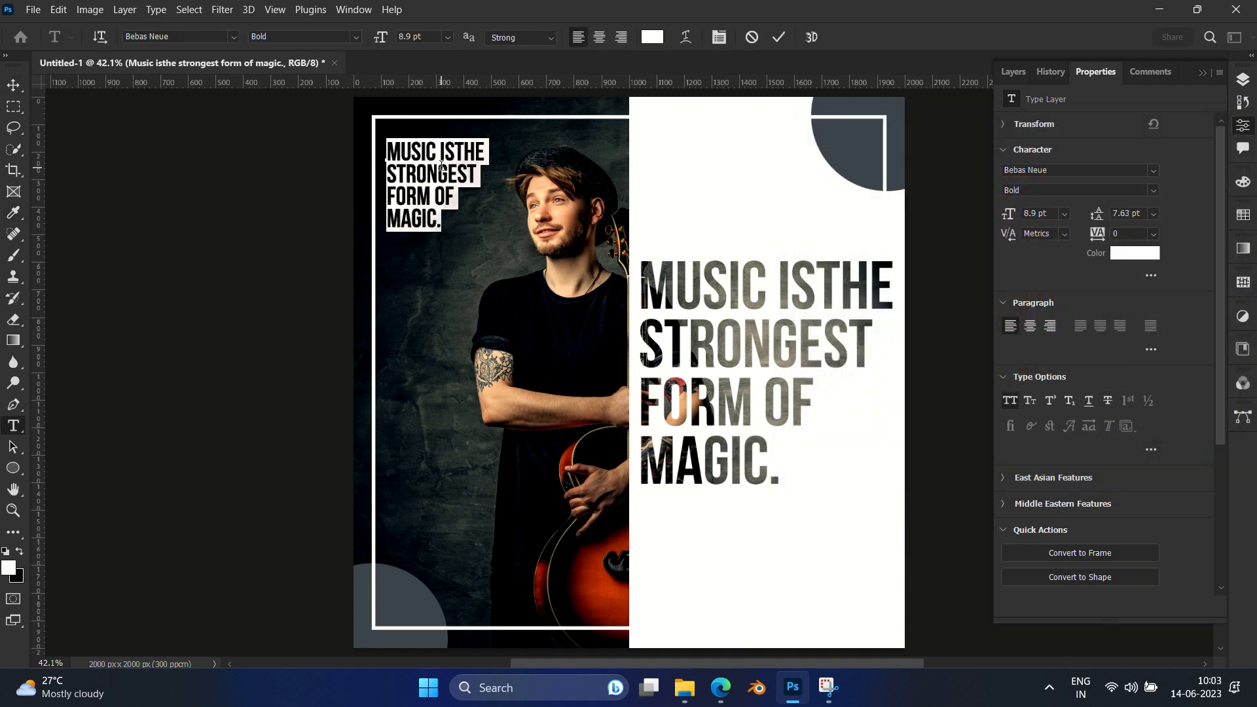
type("COVER")
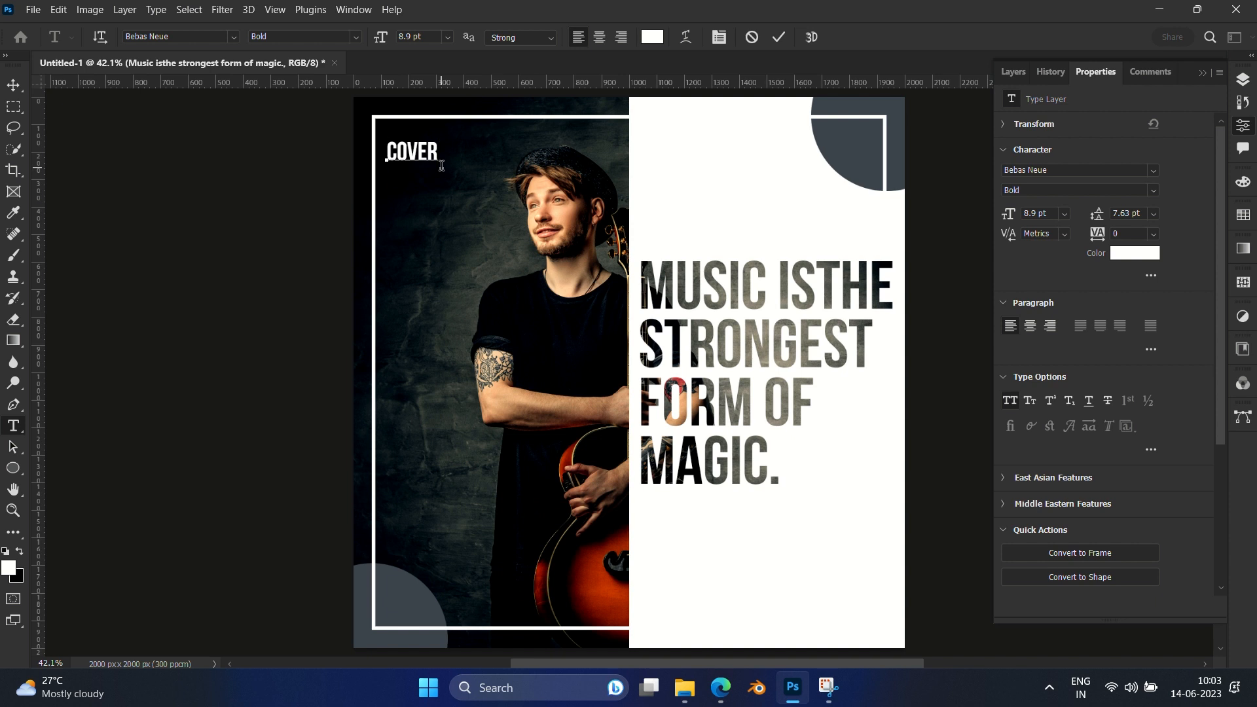
type("ALBUM")
key("Return")
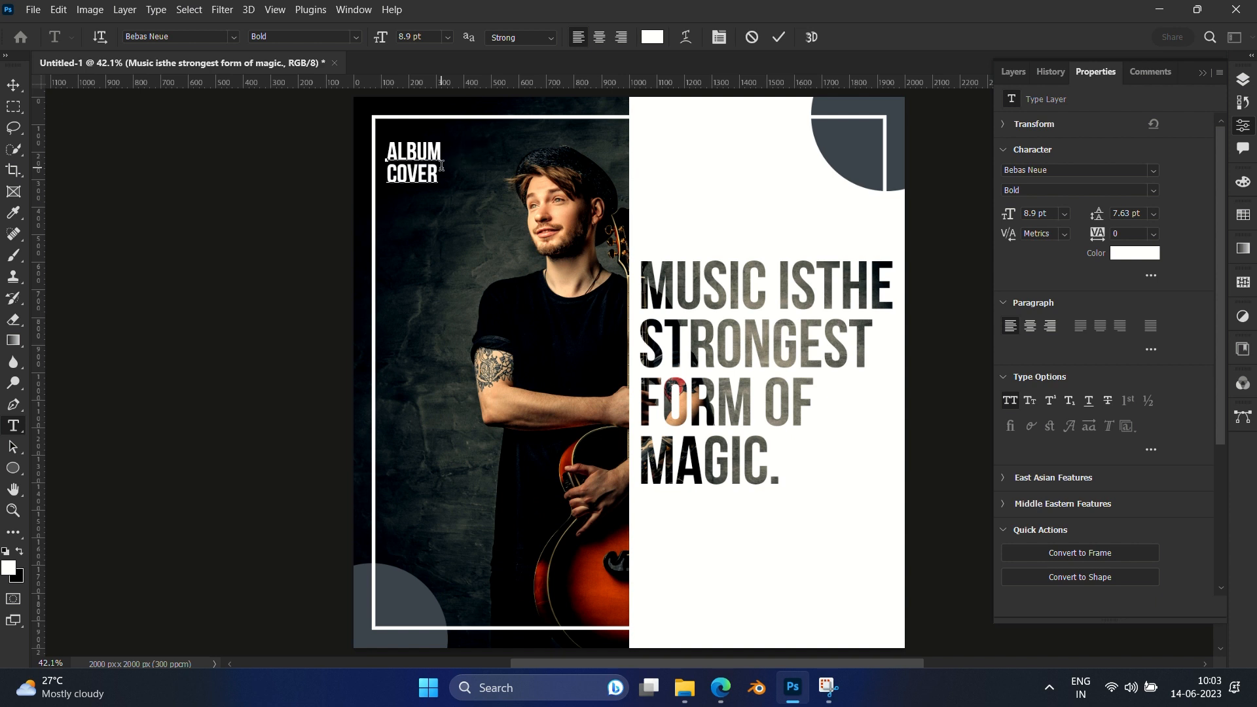
left_click(21, 86)
- Hide the rulers and enlarge the album cover text to about 9.42 pt, positioned just inside the frame's upper-left corner
key("ctrl+r")
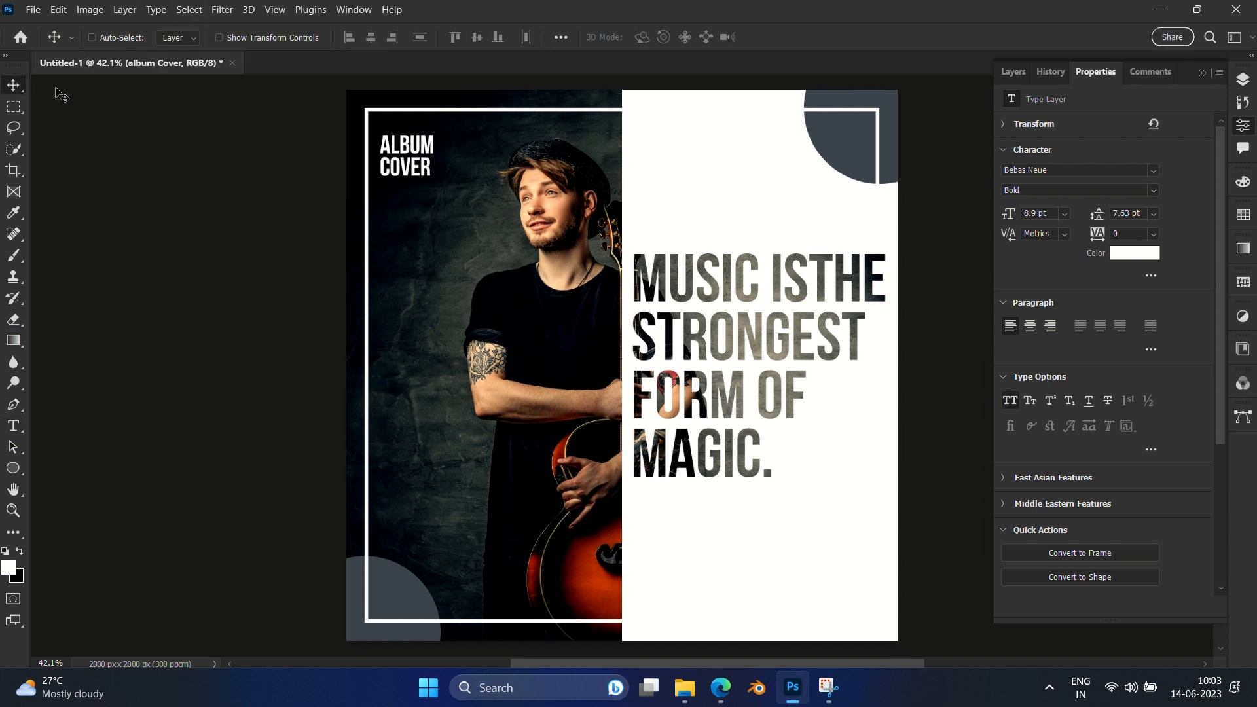
key("ctrl+t")
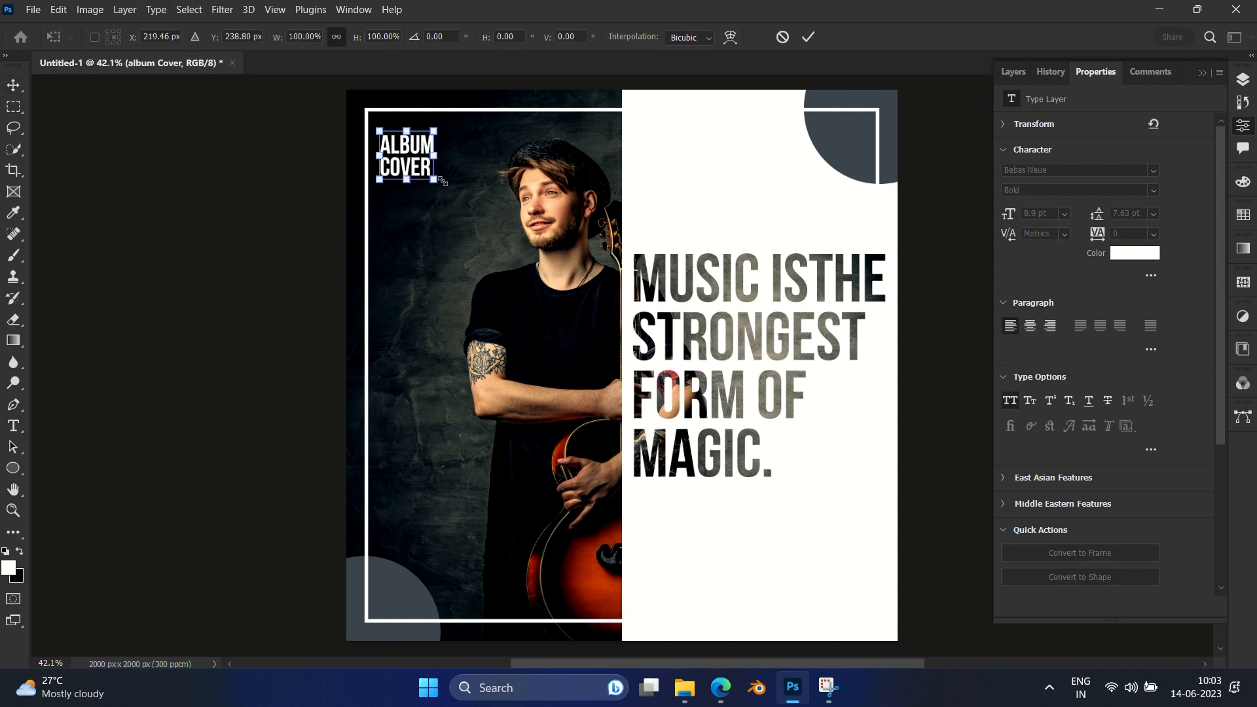
left_click_drag(434, 180, 417, 167)
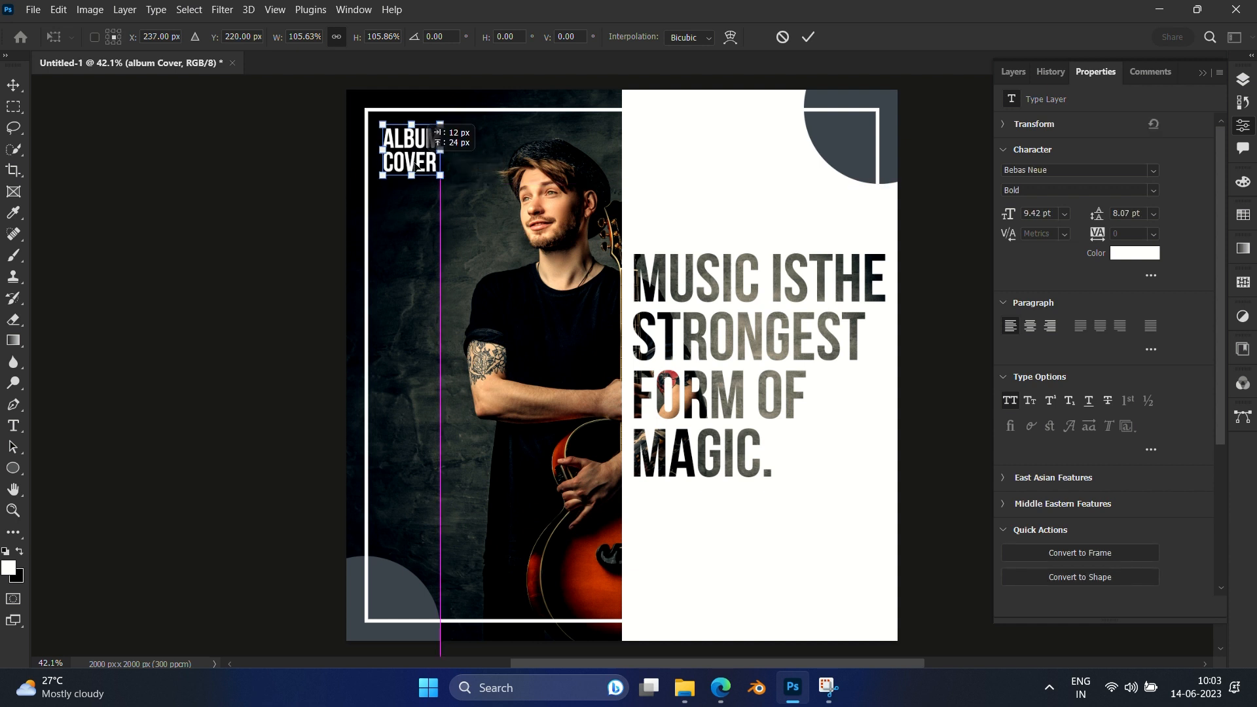
key("Return")
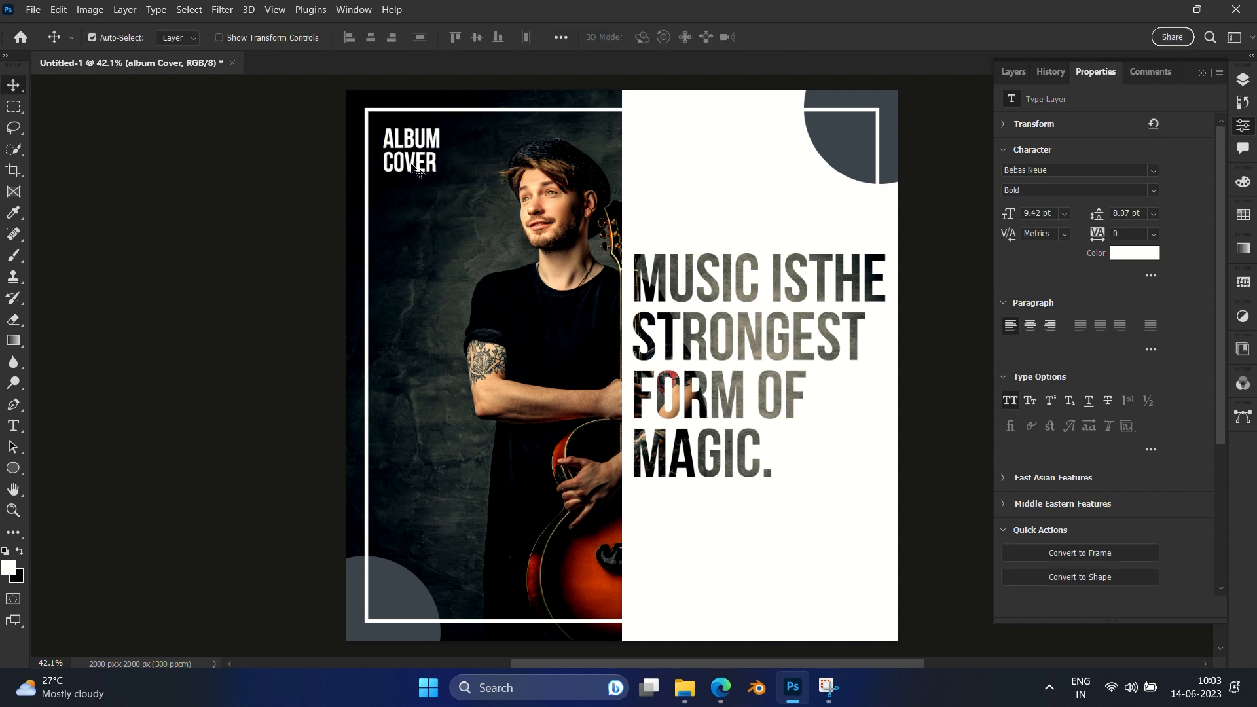
key("Left")
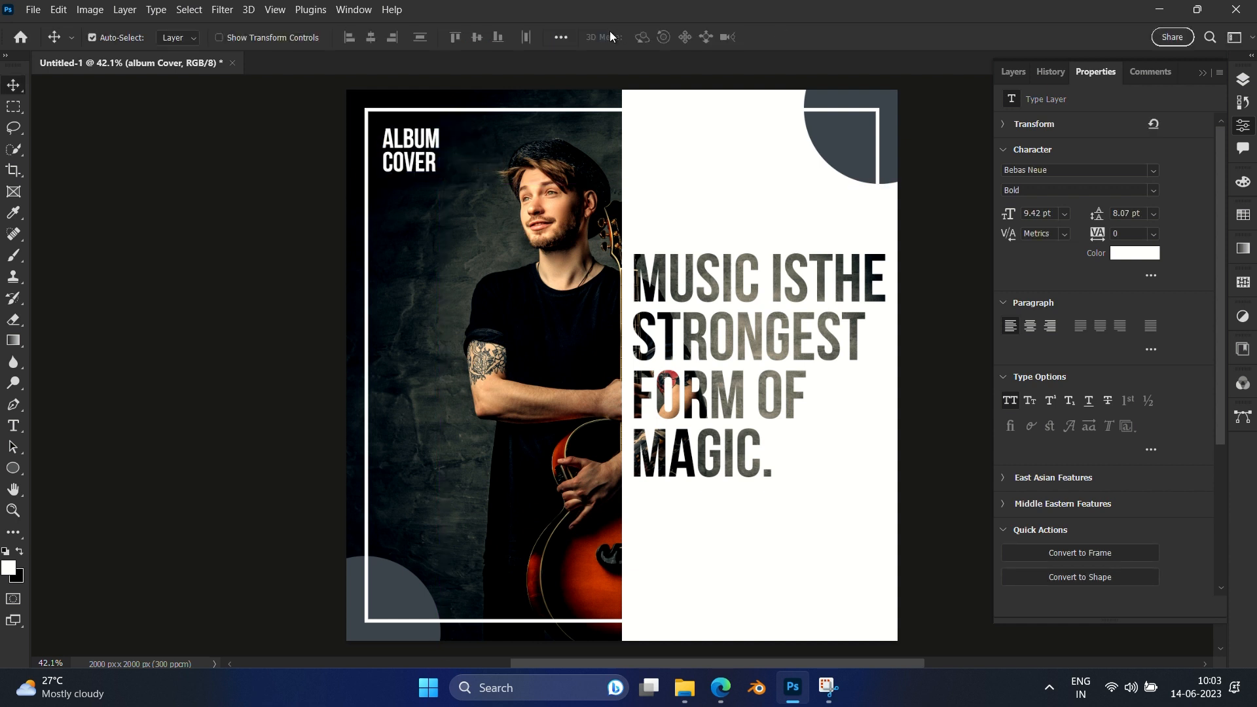